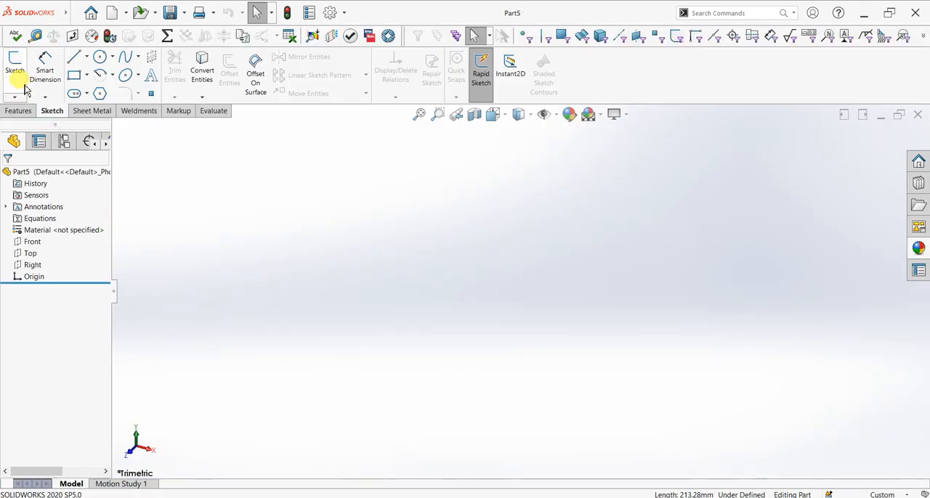
Start a sketch on the Front plane and draw a horizontal construction line extending right from the origin
{"action": "left_click", "coordinate": [15, 65]}
{"action": "left_click", "coordinate": [487, 207]}
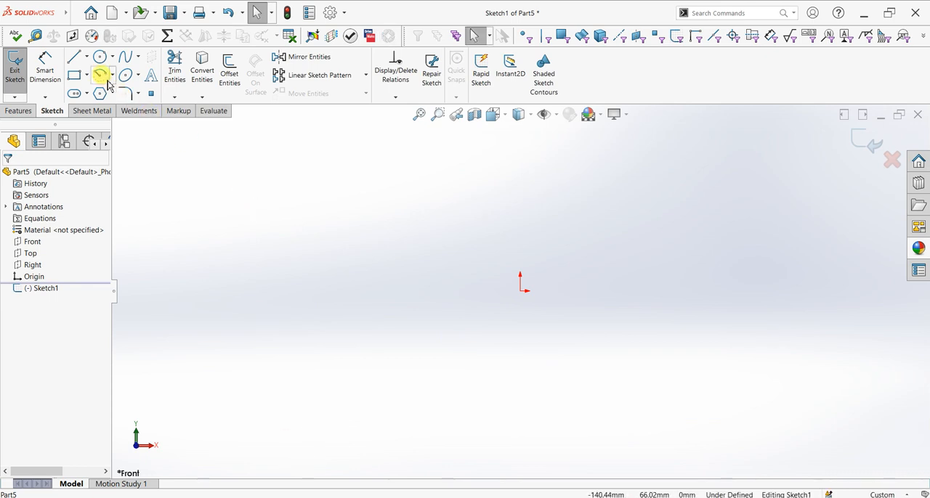
{"action": "left_click", "coordinate": [100, 57]}
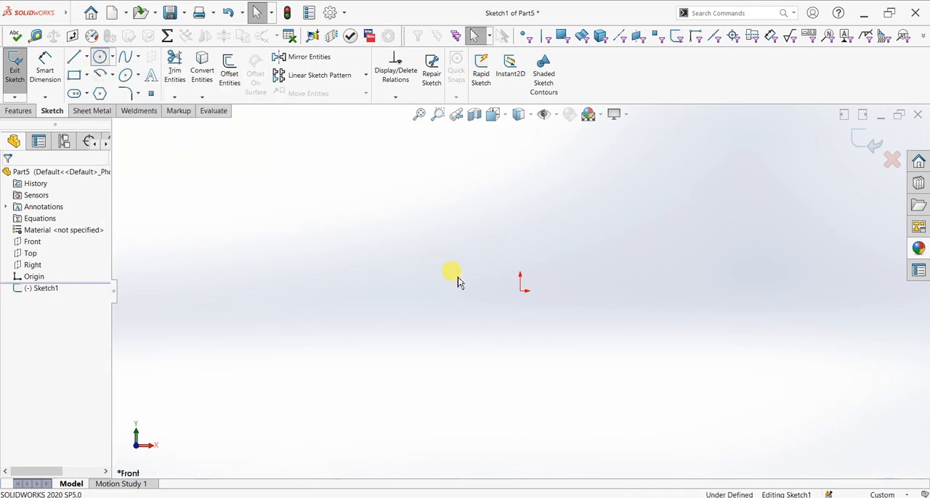
{"action": "left_click", "coordinate": [87, 57]}
{"action": "left_click", "coordinate": [89, 84]}
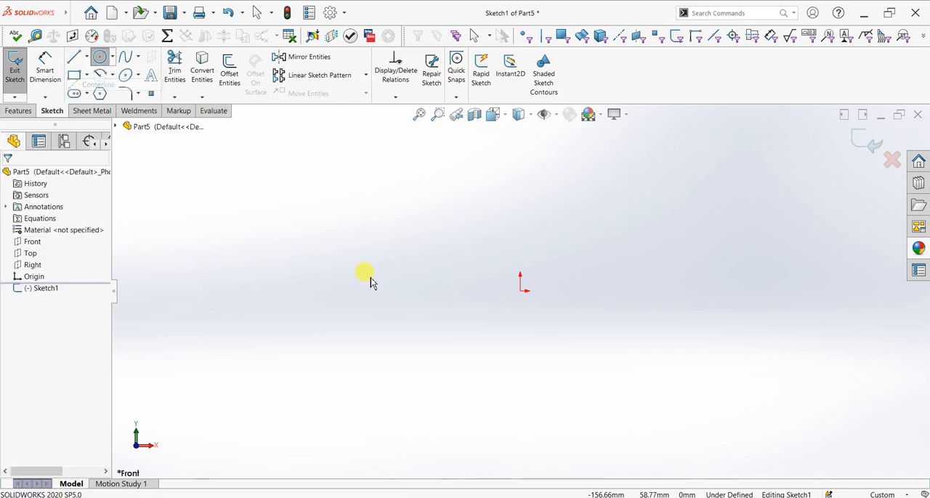
{"action": "left_click", "coordinate": [520, 290]}
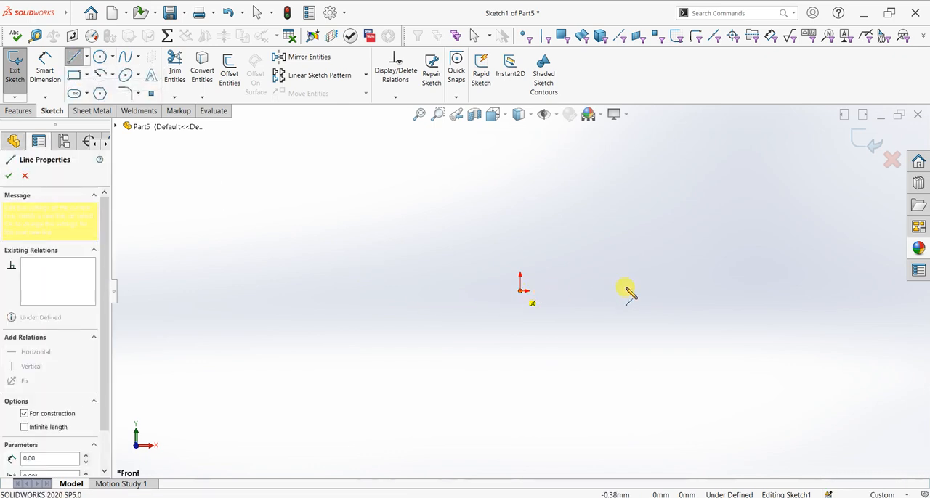
{"action": "left_click", "coordinate": [629, 291]}
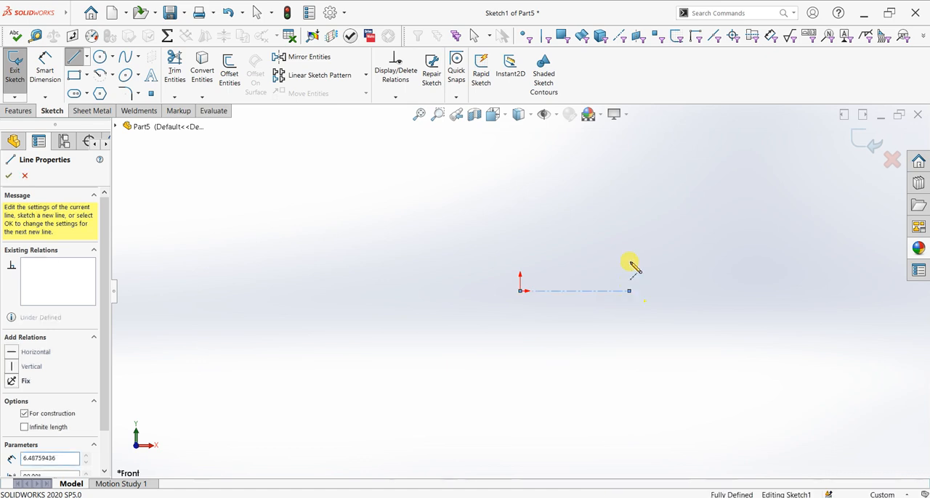
{"action": "key", "text": "Escape"}
Draw a vertical construction line upward from the origin
{"action": "left_click", "coordinate": [87, 56]}
{"action": "left_click", "coordinate": [94, 76]}
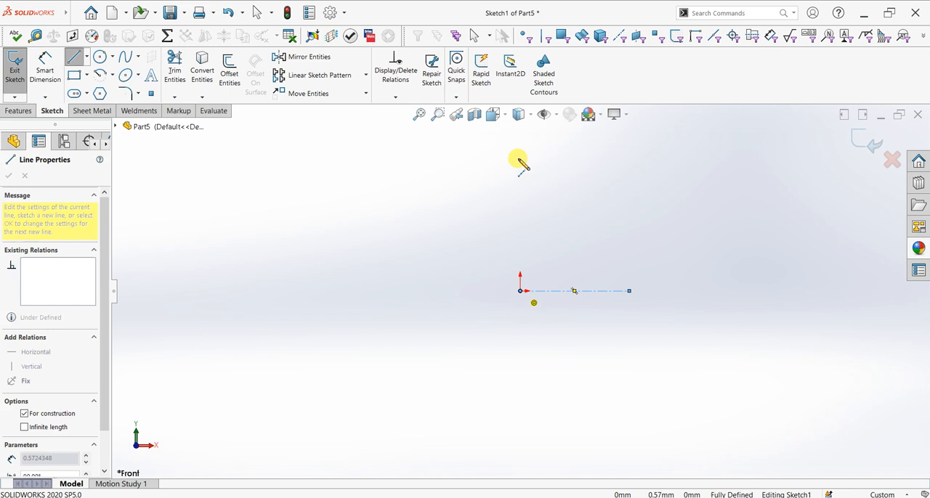
{"action": "left_click", "coordinate": [520, 138]}
{"action": "right_click", "coordinate": [565, 163]}
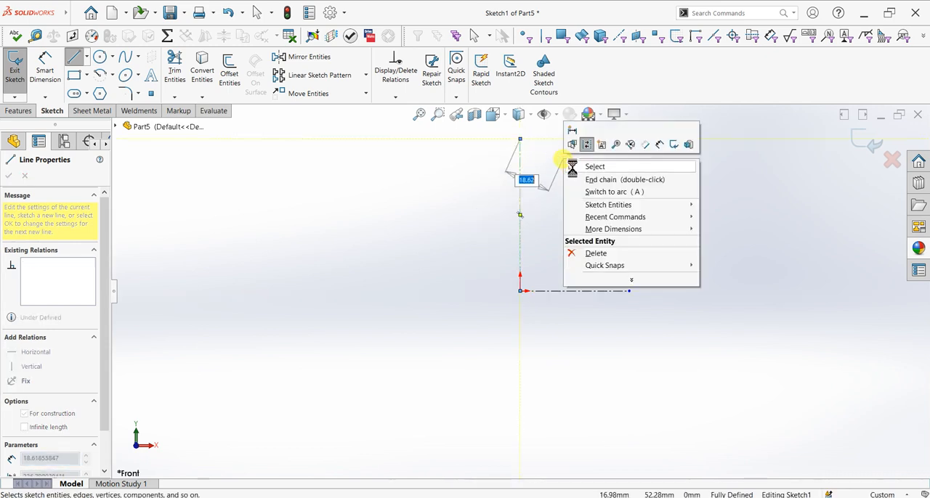
{"action": "left_click", "coordinate": [581, 167]}
Draw connected solid lines from the origin: horizontally left, about 46 mm up, and about 17 mm back right
{"action": "scroll", "coordinate": [555, 226], "scroll_direction": "up", "scroll_amount": 2}
{"action": "scroll", "coordinate": [476, 238], "scroll_direction": "down", "scroll_amount": 1}
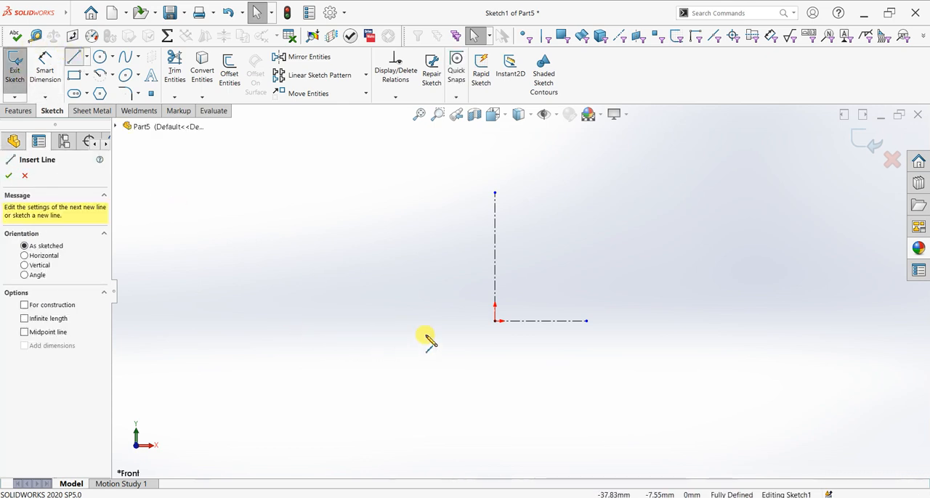
{"action": "left_click", "coordinate": [494, 321]}
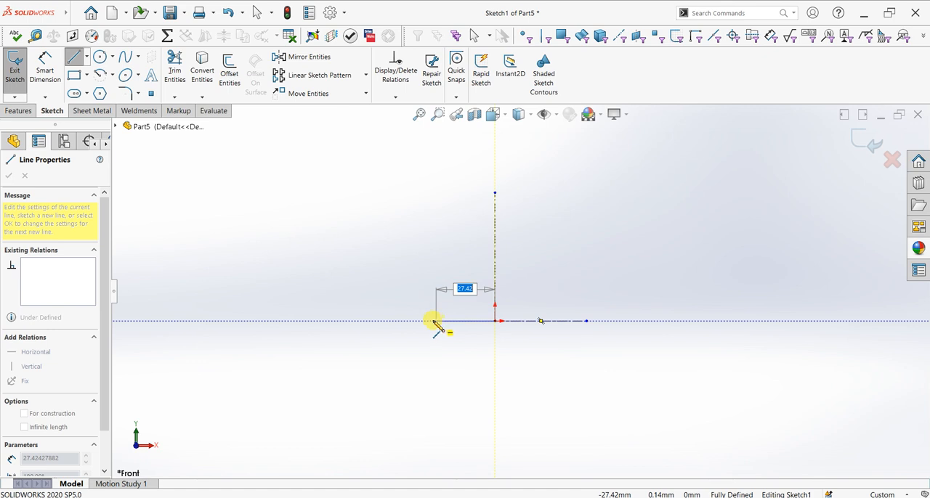
{"action": "left_click", "coordinate": [407, 321]}
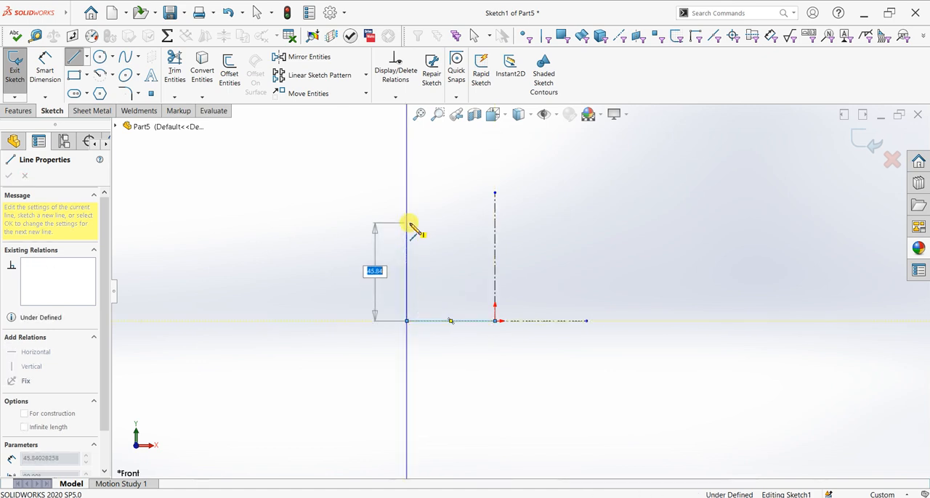
{"action": "left_click", "coordinate": [408, 224]}
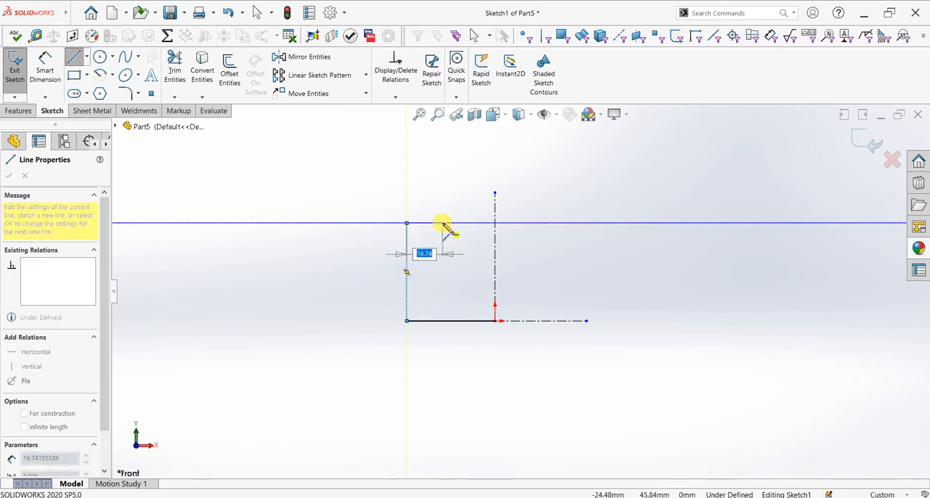
{"action": "left_click", "coordinate": [443, 224]}
{"action": "key", "text": "z"}
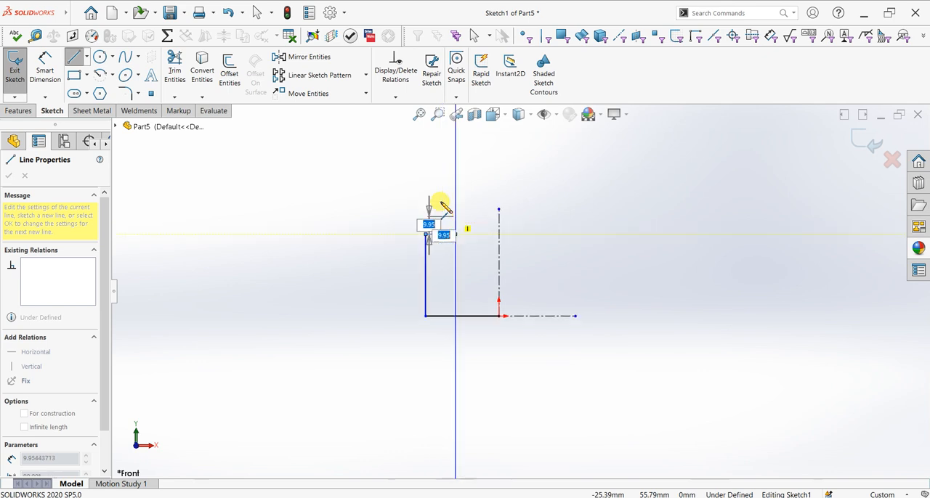
{"action": "key", "text": "Escape"}
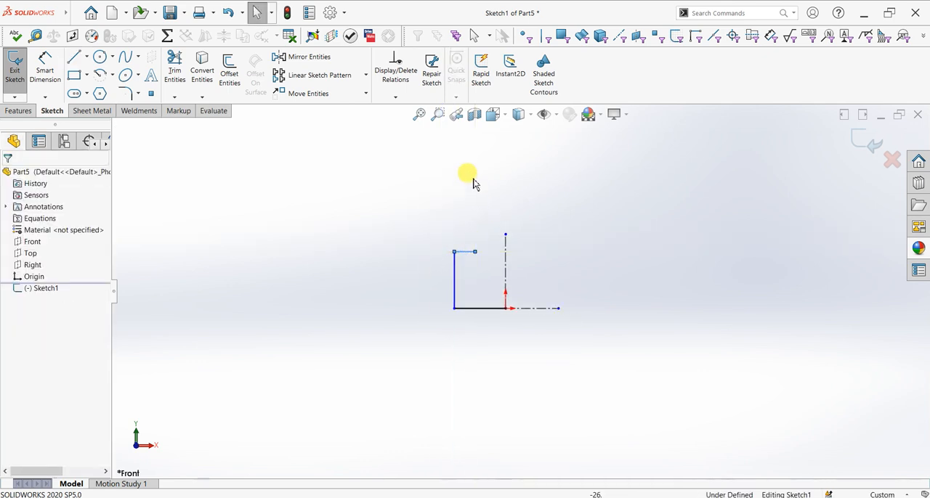
{"action": "left_click", "coordinate": [114, 75]}
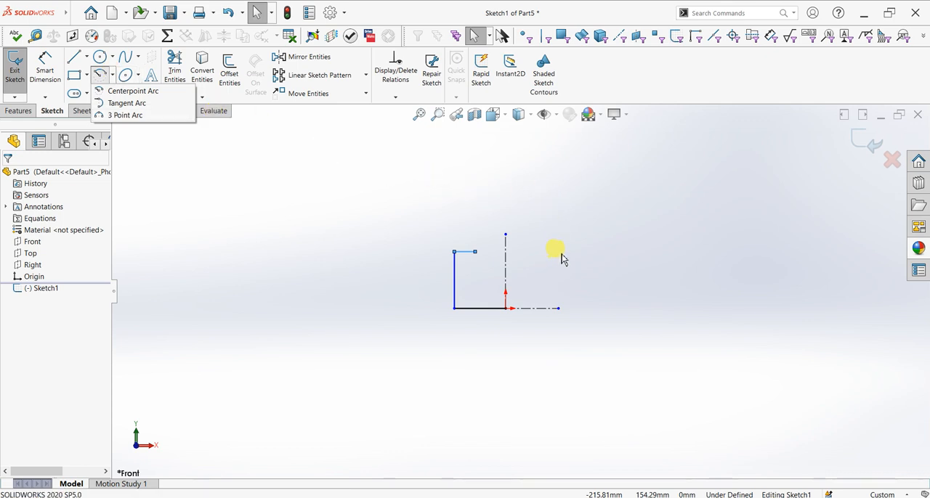
{"action": "scroll", "coordinate": [560, 250], "scroll_direction": "up", "scroll_amount": 3}
{"action": "scroll", "coordinate": [552, 247], "scroll_direction": "down", "scroll_amount": 2}
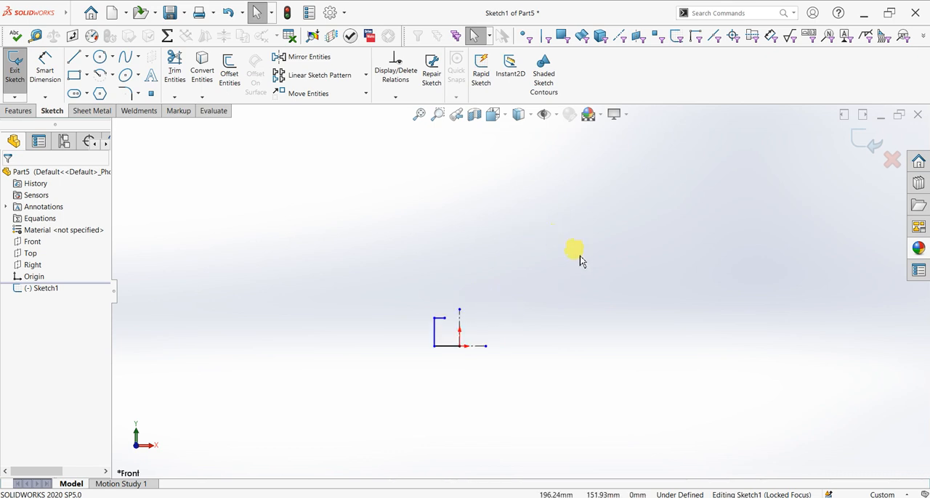
{"action": "left_click", "coordinate": [117, 82]}
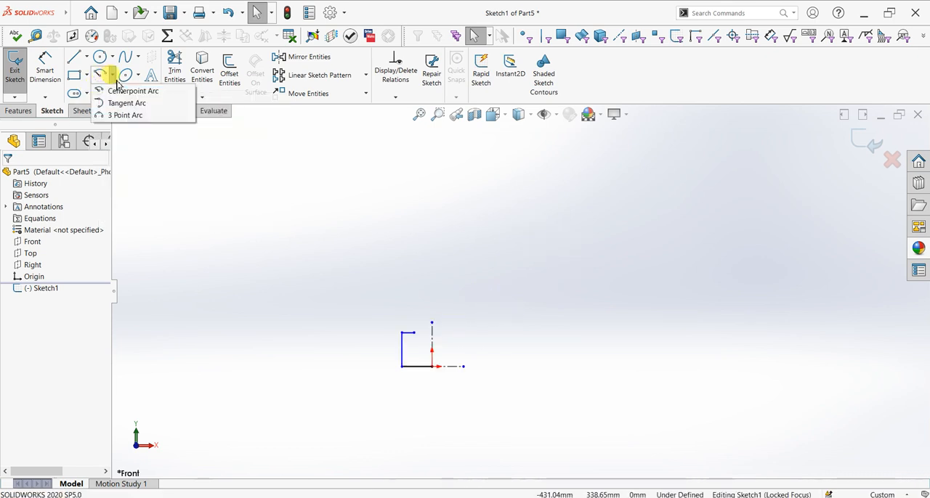
{"action": "left_click", "coordinate": [119, 116]}
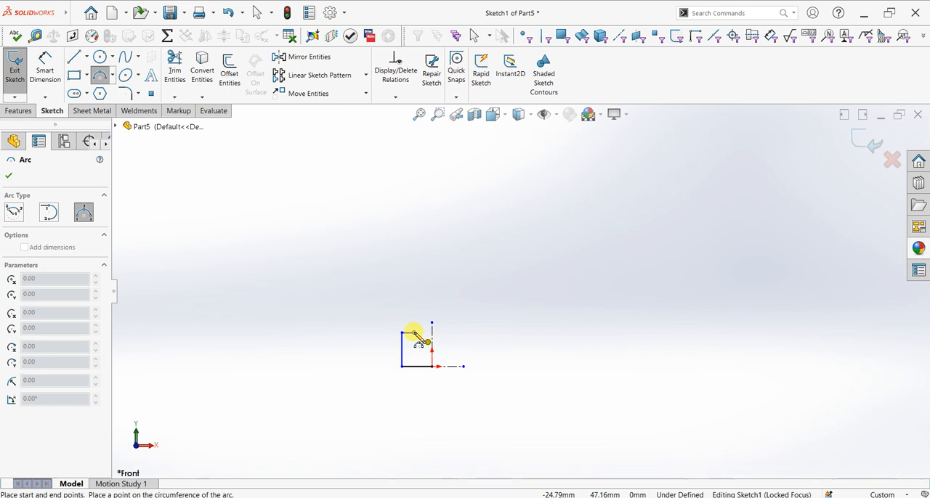
{"action": "key", "text": "Escape"}
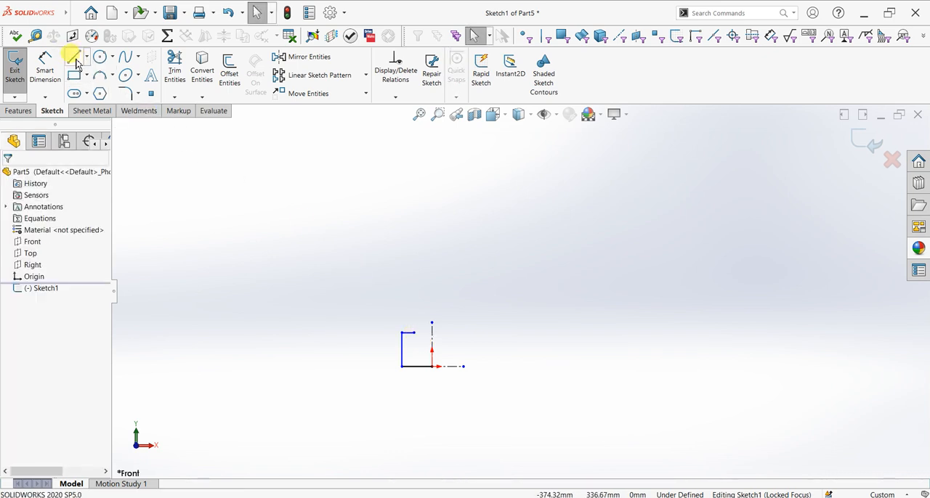
Draw a vertical line about 46 mm upward from the free end of the short horizontal line
{"action": "key", "text": "l"}
{"action": "left_click", "coordinate": [414, 332]}
{"action": "left_click", "coordinate": [413, 291]}
{"action": "right_click", "coordinate": [434, 265]}
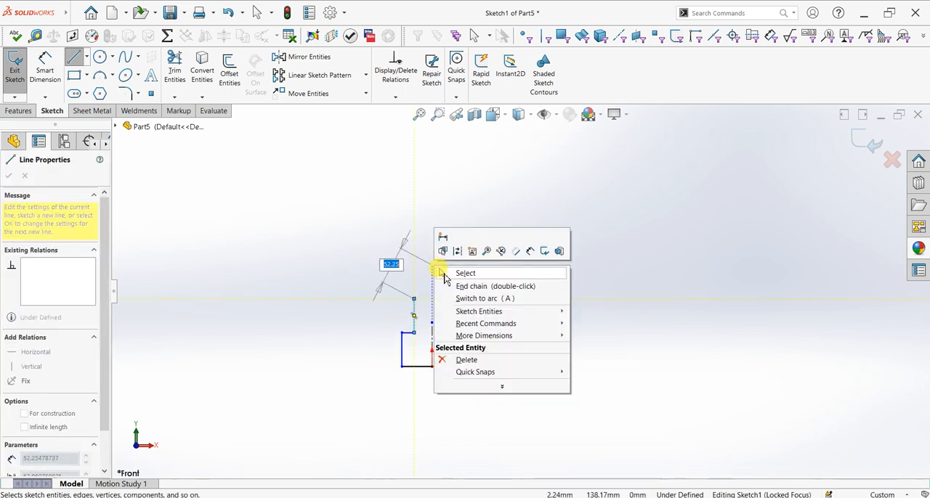
{"action": "left_click", "coordinate": [449, 239]}
Draw a 3 Point Arc of about 193 mm radius from the upper vertical line's top end, sweeping up and left
{"action": "left_click", "coordinate": [100, 75]}
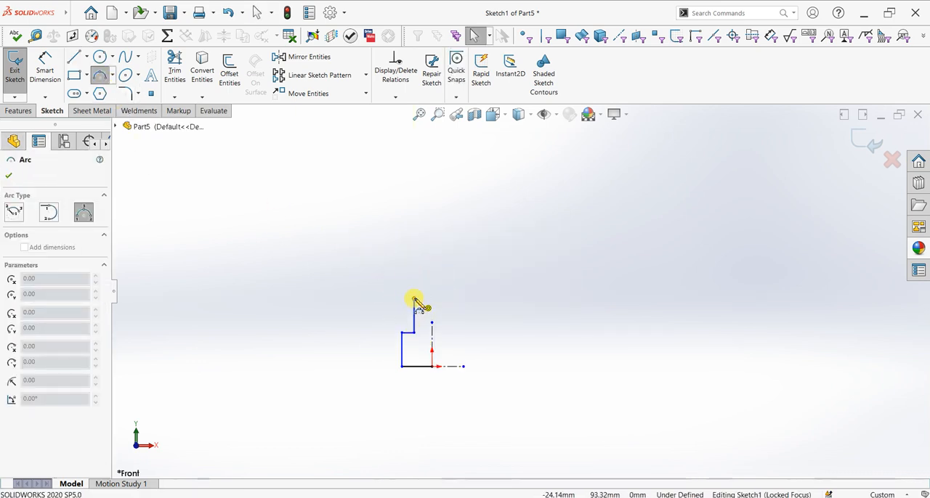
{"action": "left_click", "coordinate": [413, 298]}
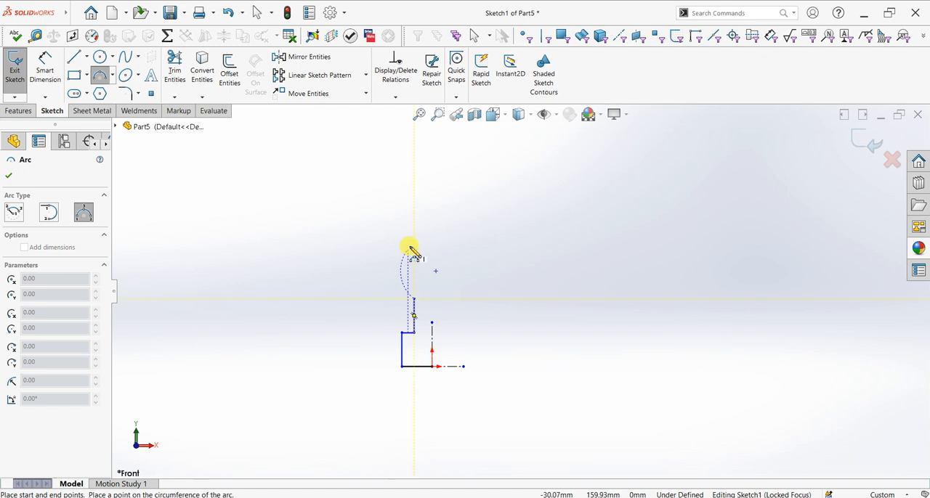
{"action": "left_click", "coordinate": [365, 181]}
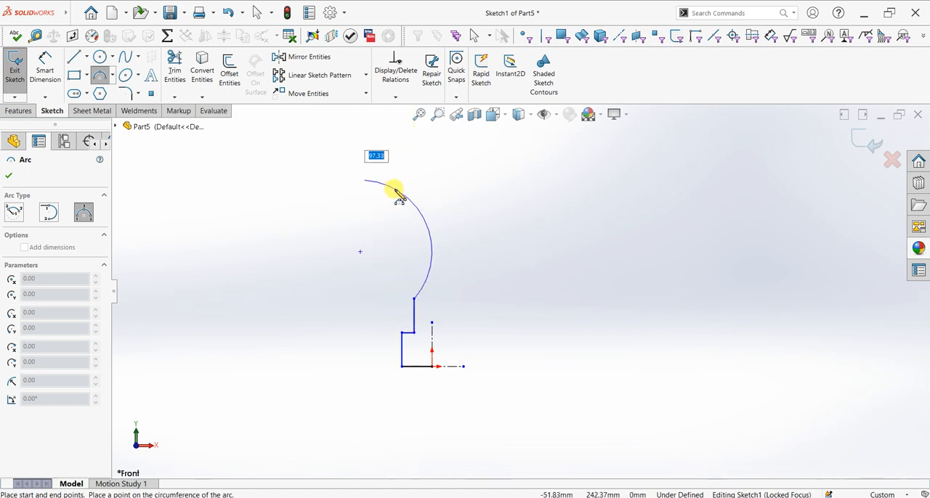
{"action": "left_click", "coordinate": [385, 206]}
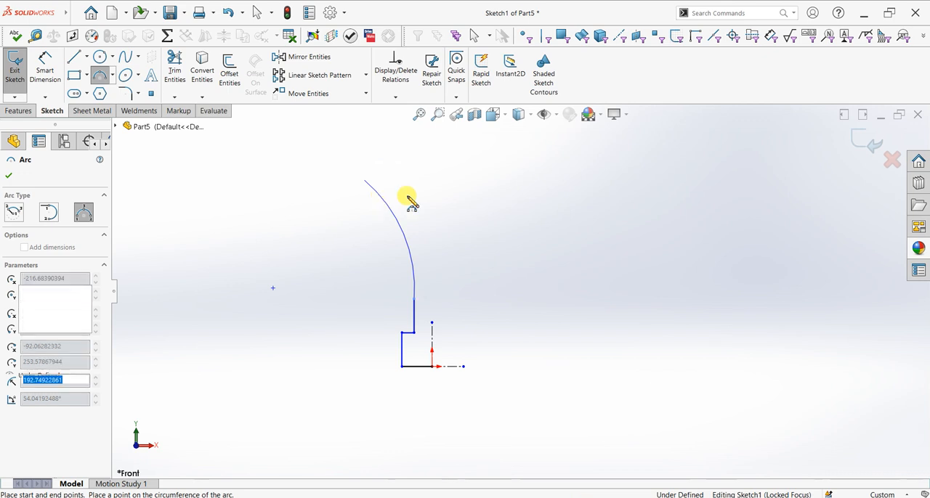
{"action": "key", "text": "Escape"}
Make the arc tangent to the vertical line below it
{"action": "scroll", "coordinate": [429, 305], "scroll_direction": "down", "scroll_amount": 2}
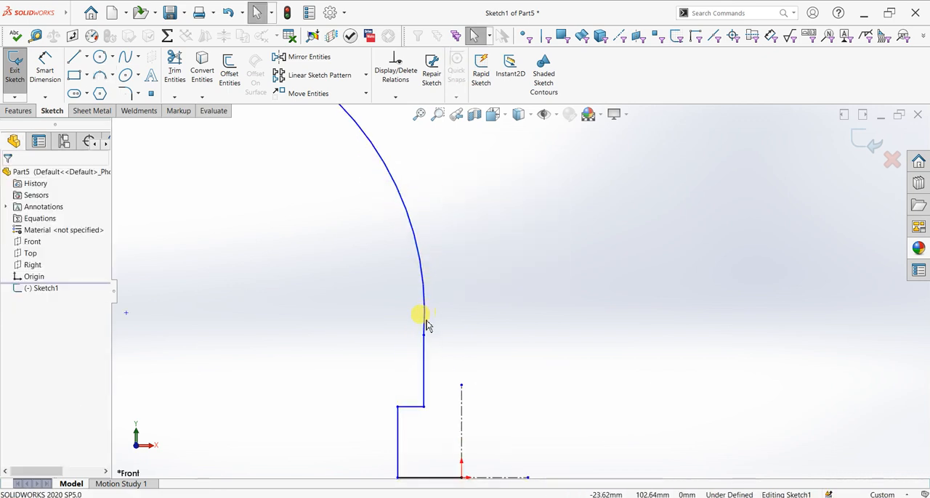
{"action": "left_click", "coordinate": [426, 326]}
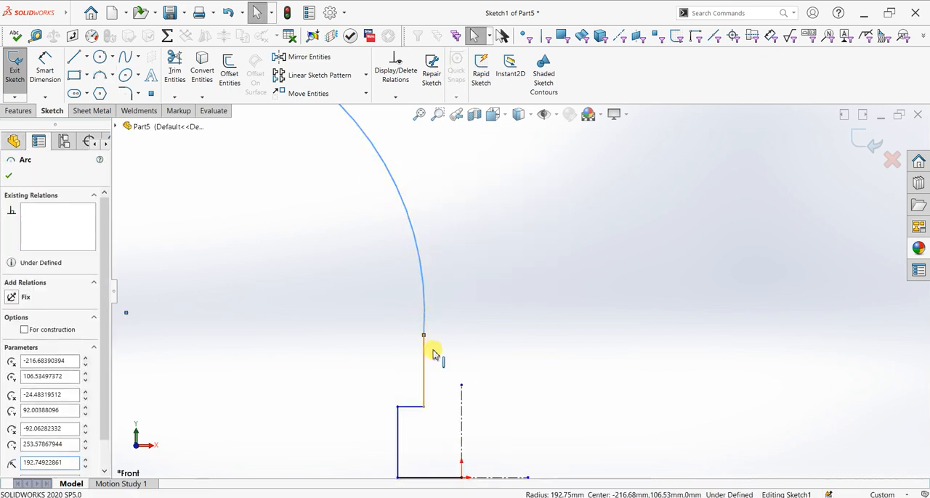
{"action": "left_click", "coordinate": [429, 349]}
{"action": "left_click", "coordinate": [424, 323], "text": "ctrl"}
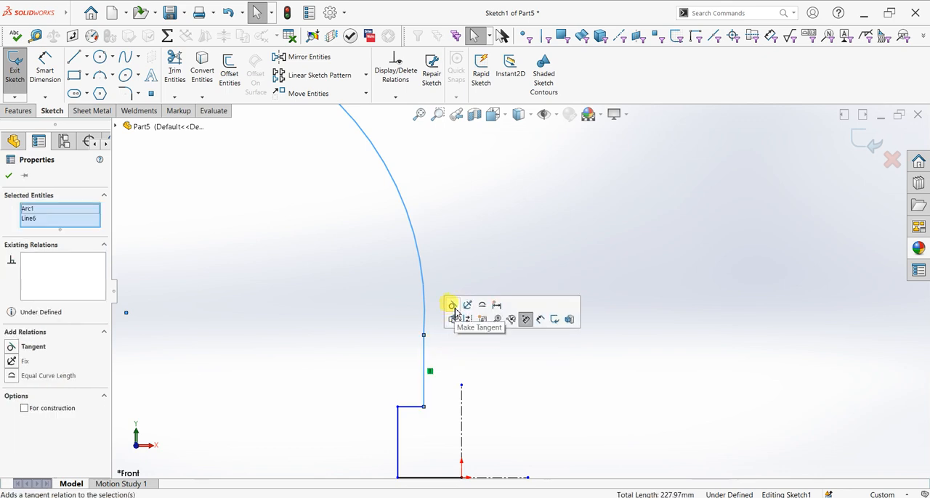
{"action": "left_click", "coordinate": [450, 307]}
{"action": "left_click", "coordinate": [9, 177]}
From the arc's upper end, draw a vertical line 8 mm up followed by a horizontal line 5 mm right
{"action": "scroll", "coordinate": [435, 305], "scroll_direction": "up", "scroll_amount": 2}
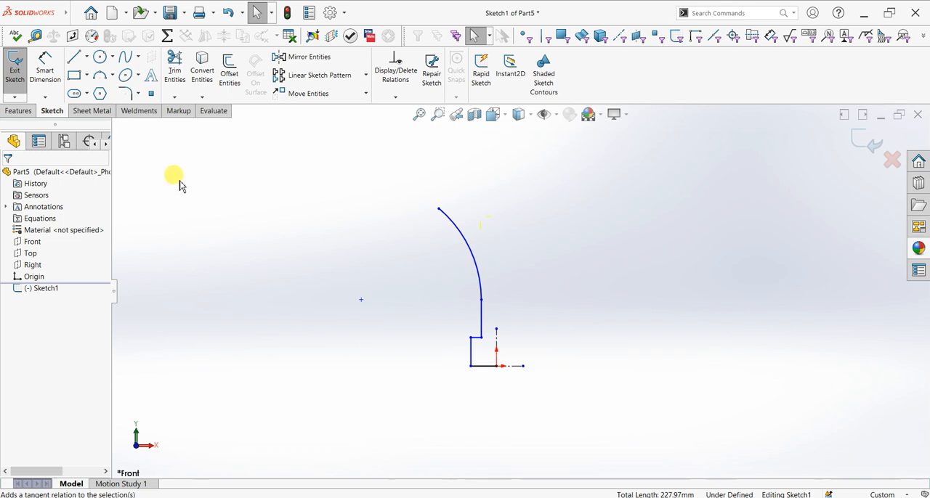
{"action": "left_click", "coordinate": [76, 59]}
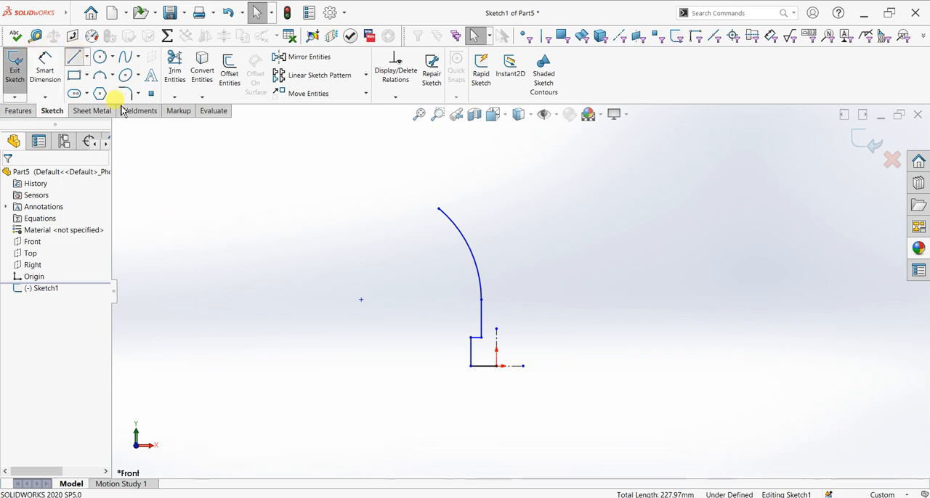
{"action": "scroll", "coordinate": [454, 189], "scroll_direction": "down", "scroll_amount": 3}
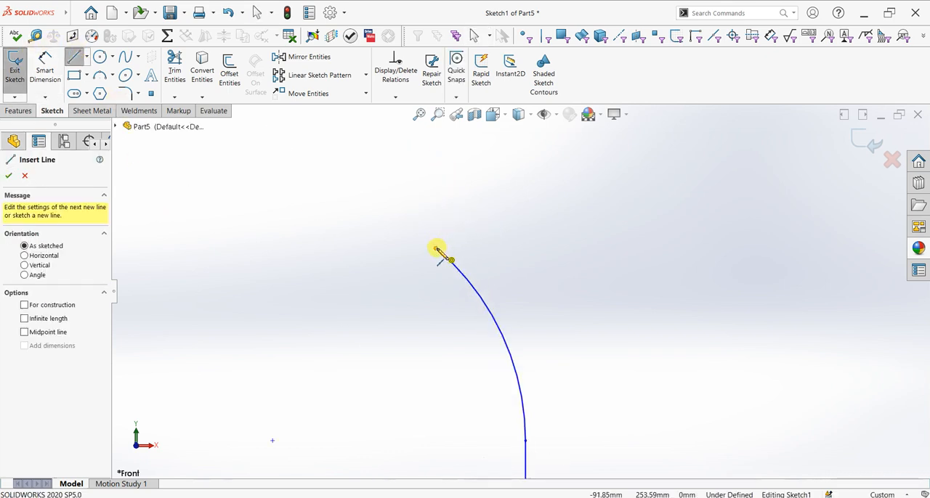
{"action": "left_click", "coordinate": [435, 249]}
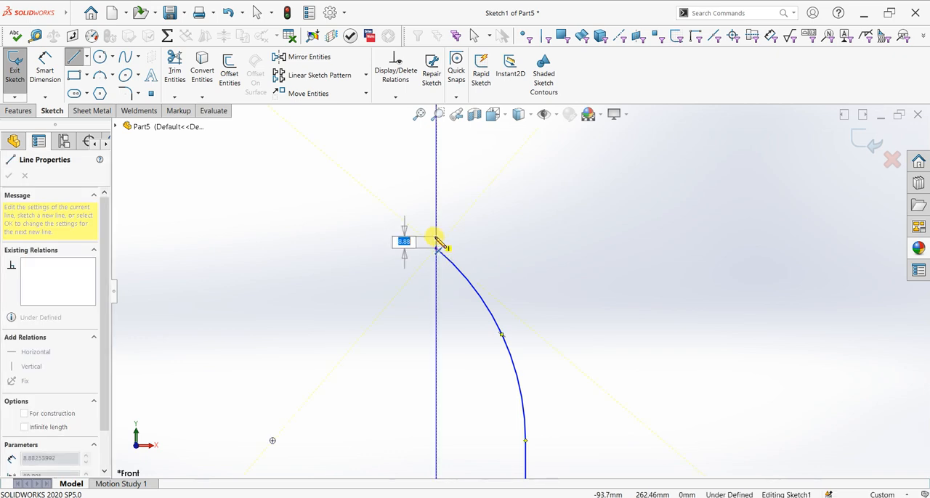
{"action": "key", "text": "Return"}
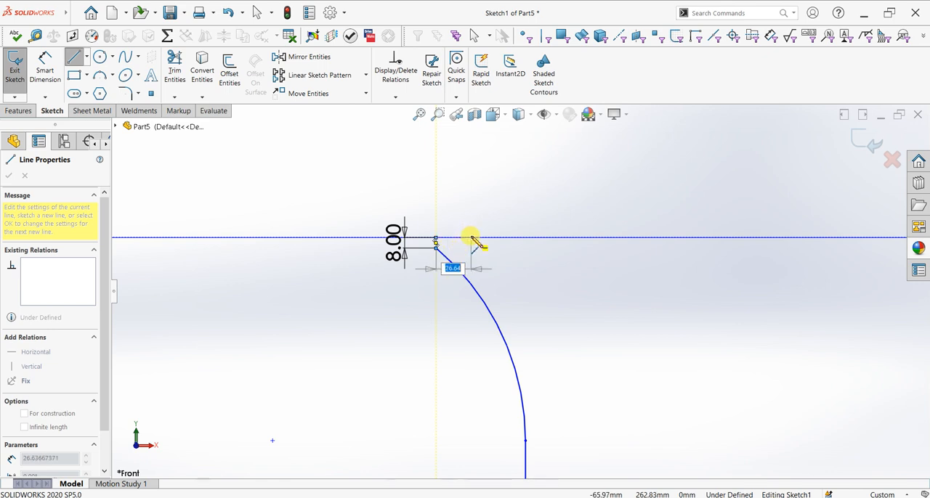
{"action": "key", "text": "Return"}
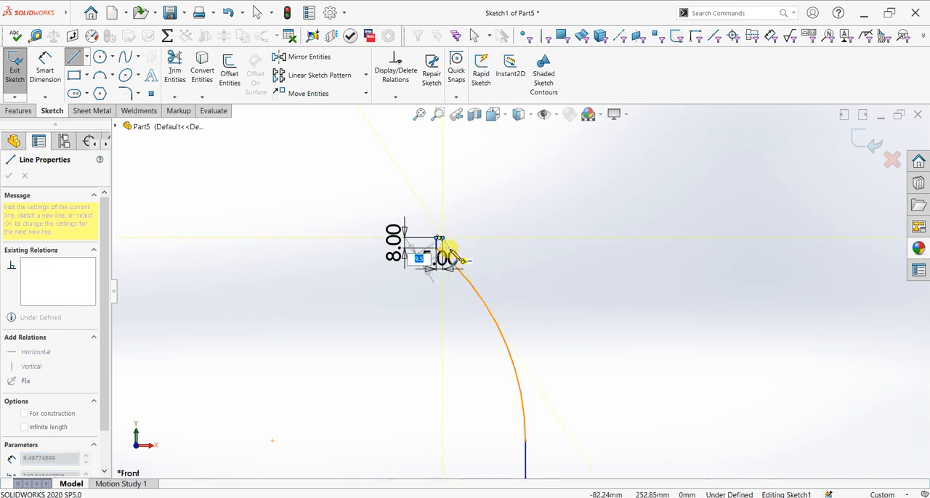
Draw a 4 mm vertical line downward from the free end of the 5 mm rim line and end the line chain
{"action": "scroll", "coordinate": [440, 246], "scroll_direction": "down", "scroll_amount": 2}
{"action": "scroll", "coordinate": [455, 257], "scroll_direction": "up", "scroll_amount": 3}
{"action": "scroll", "coordinate": [501, 283], "scroll_direction": "down", "scroll_amount": 4}
{"action": "type", "text": "4"}
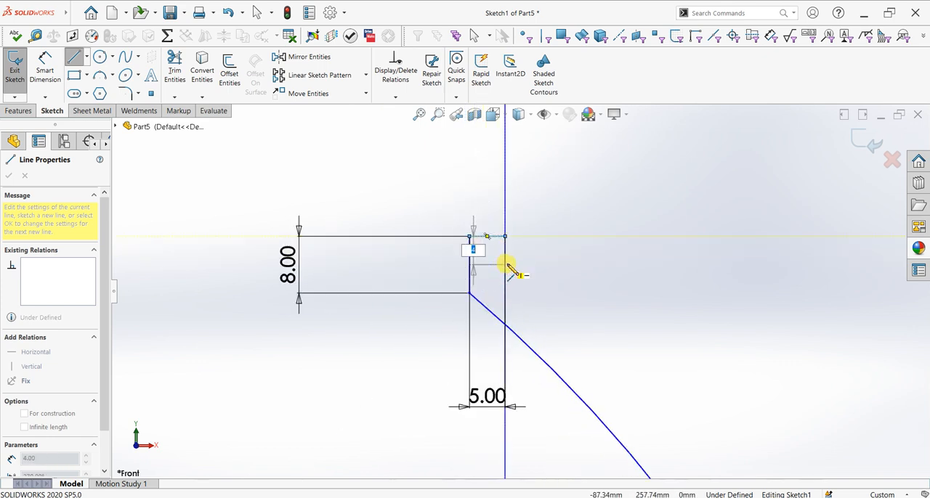
{"action": "key", "text": "Return"}
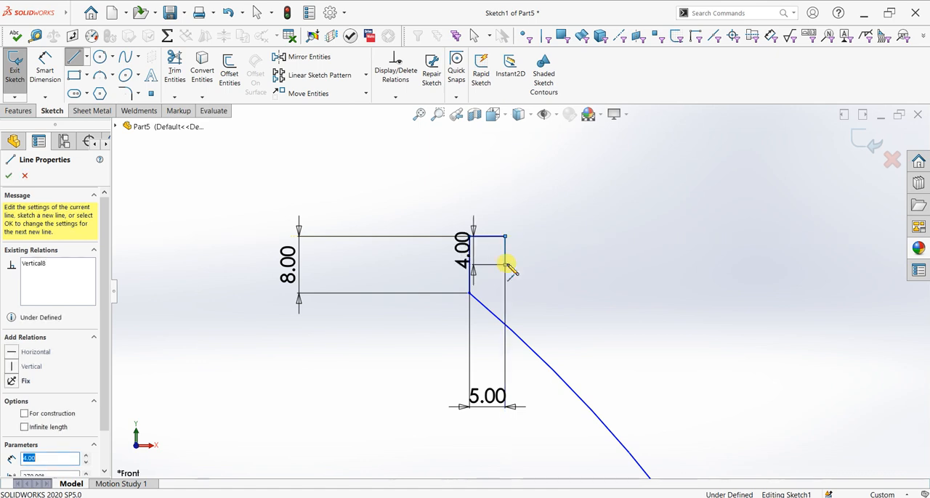
{"action": "right_click", "coordinate": [537, 263]}
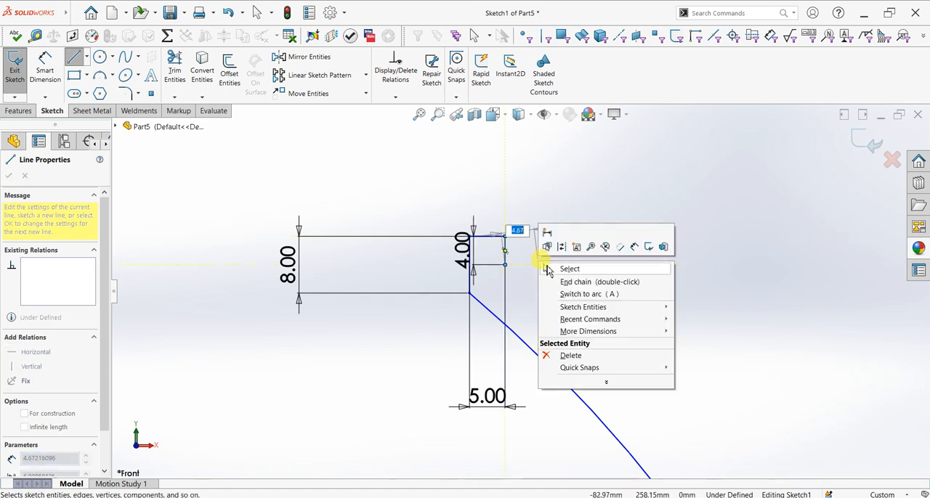
{"action": "left_click", "coordinate": [558, 268]}
Dimension the bottom horizontal line from the origin to 40 mm
{"action": "scroll", "coordinate": [525, 423], "scroll_direction": "up", "scroll_amount": 4}
{"action": "scroll", "coordinate": [570, 447], "scroll_direction": "up", "scroll_amount": 4}
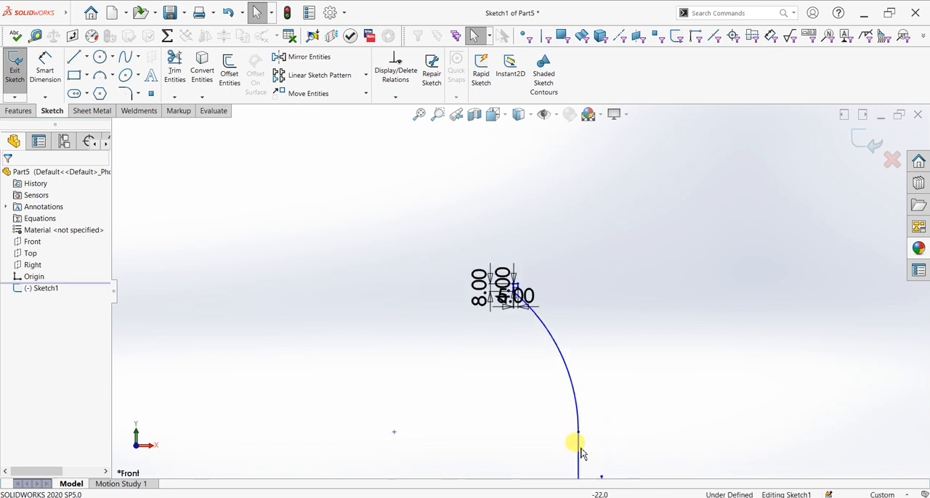
{"action": "scroll", "coordinate": [545, 439], "scroll_direction": "down", "scroll_amount": 3}
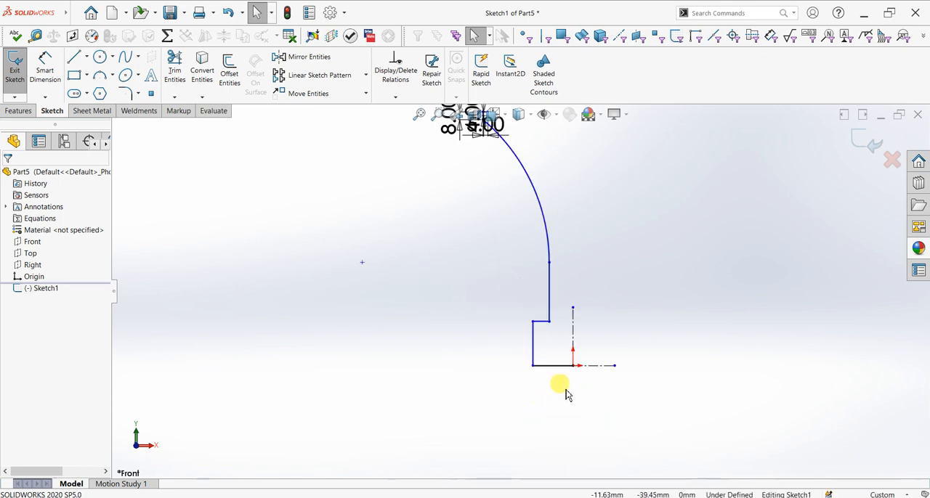
{"action": "left_click", "coordinate": [45, 70]}
{"action": "left_click", "coordinate": [552, 371]}
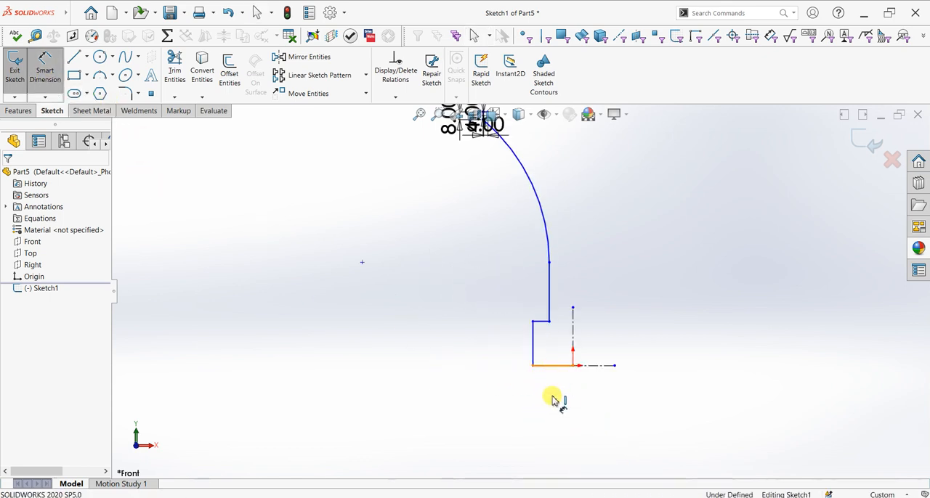
{"action": "left_click", "coordinate": [557, 406]}
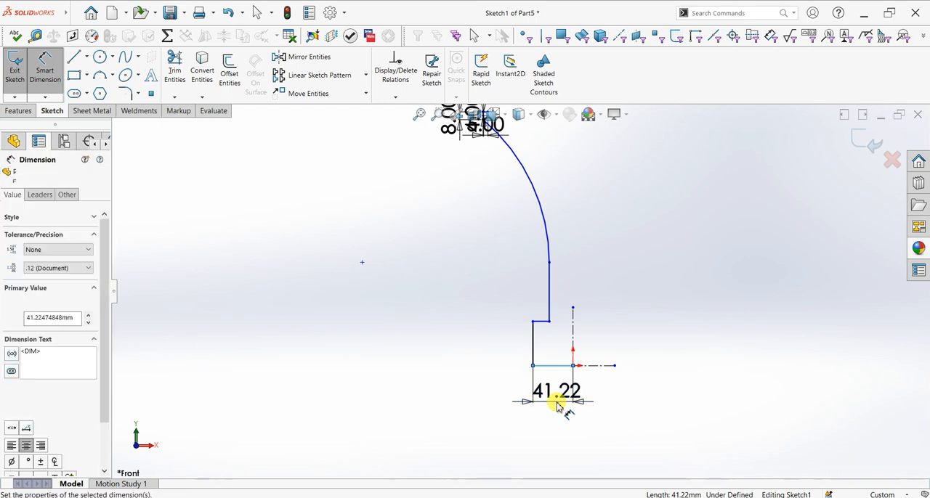
{"action": "type", "text": "40"}
{"action": "key", "text": "Return"}
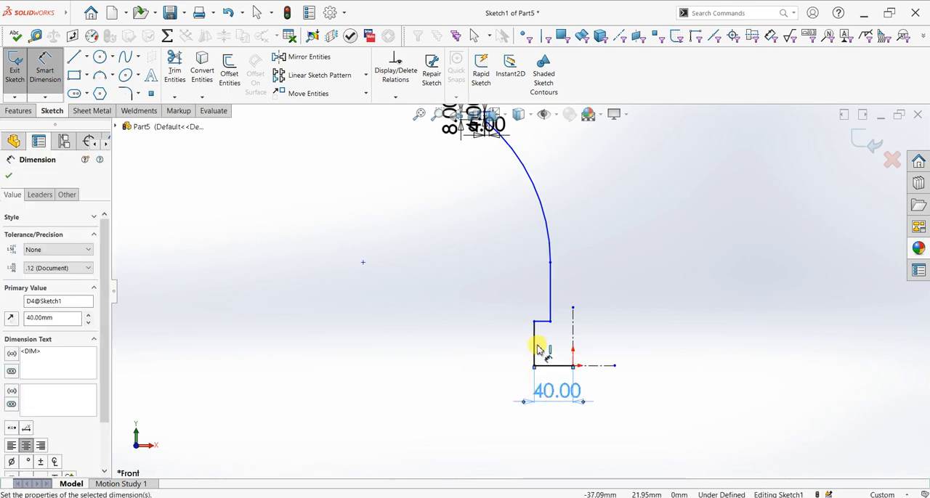
Dimension the lower vertical line to 60 mm and the short horizontal step line above it to 20 mm
{"action": "left_click", "coordinate": [533, 353]}
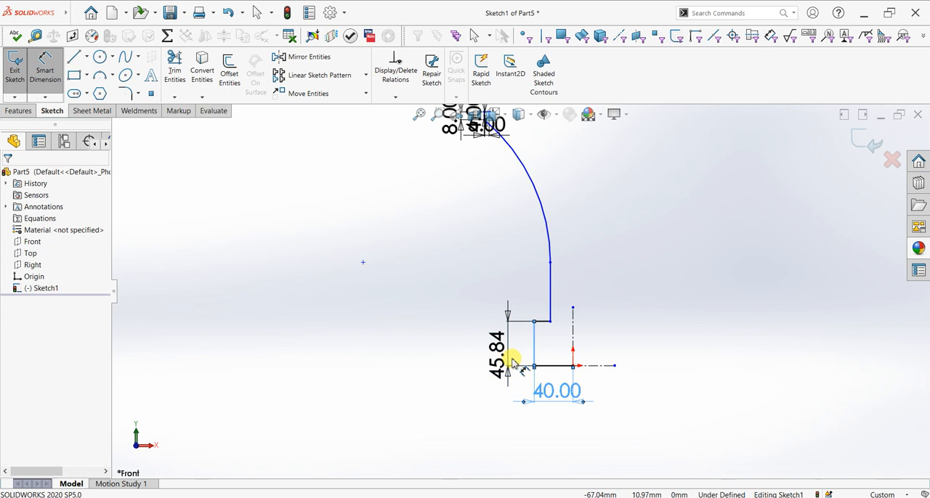
{"action": "left_click", "coordinate": [512, 357]}
{"action": "type", "text": "60"}
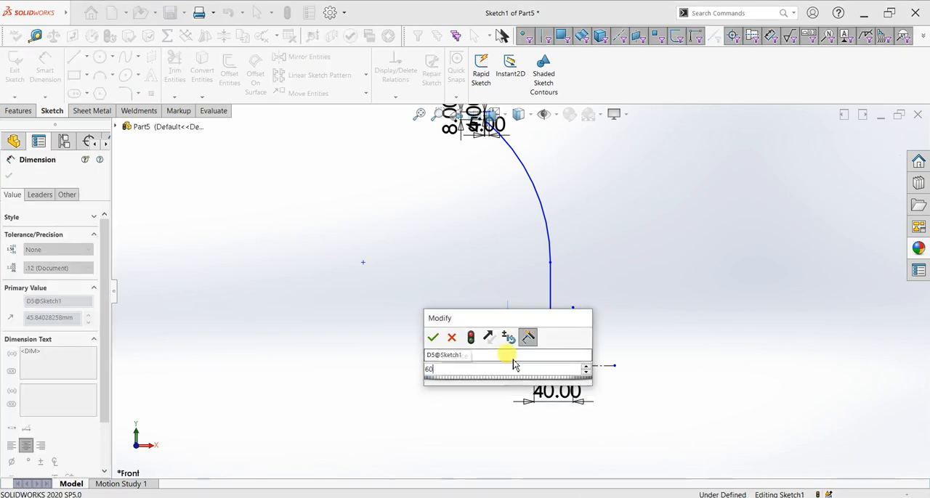
{"action": "key", "text": "Return"}
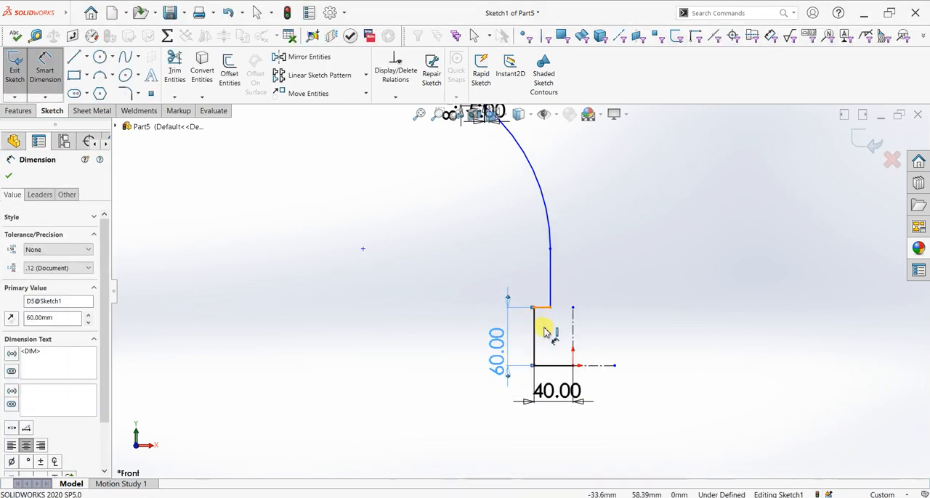
{"action": "left_click", "coordinate": [543, 312]}
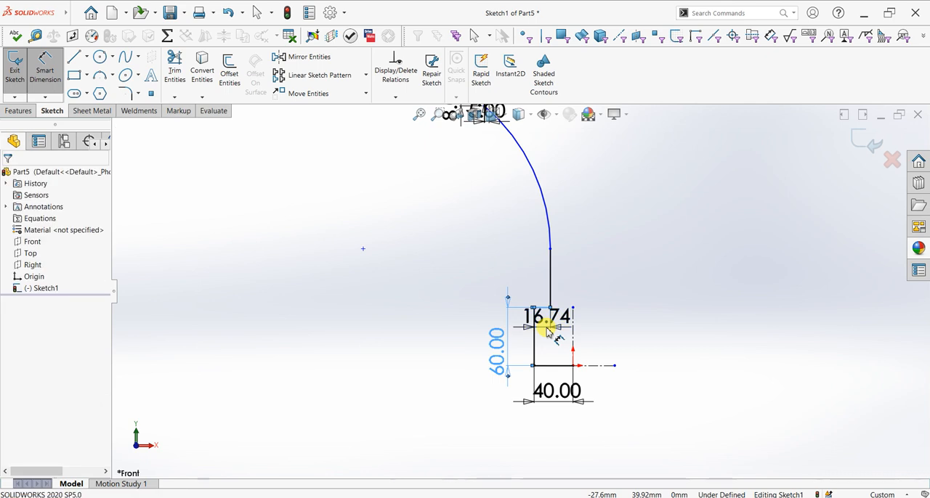
{"action": "left_click", "coordinate": [546, 330]}
{"action": "type", "text": "20"}
{"action": "key", "text": "Return"}
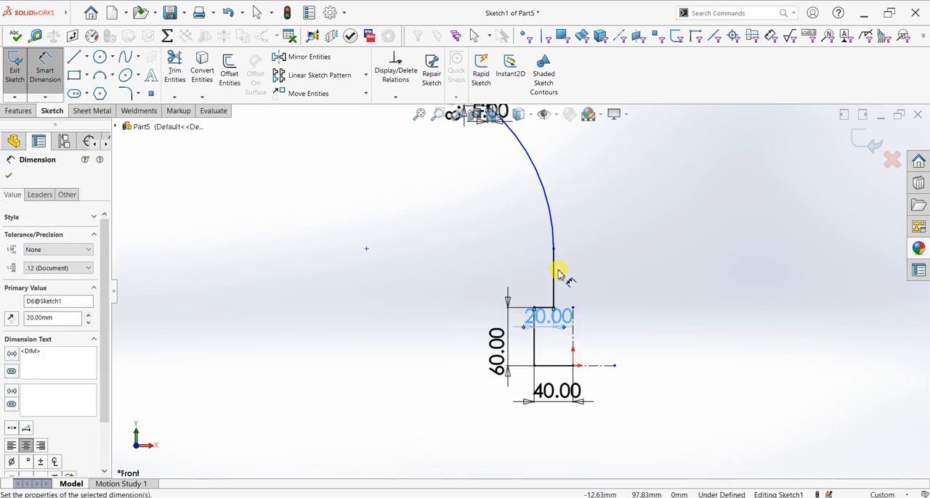
Dimension the height of the upper vertical line, between the step and the arc's lower end, to 58 mm
{"action": "left_click", "coordinate": [558, 310]}
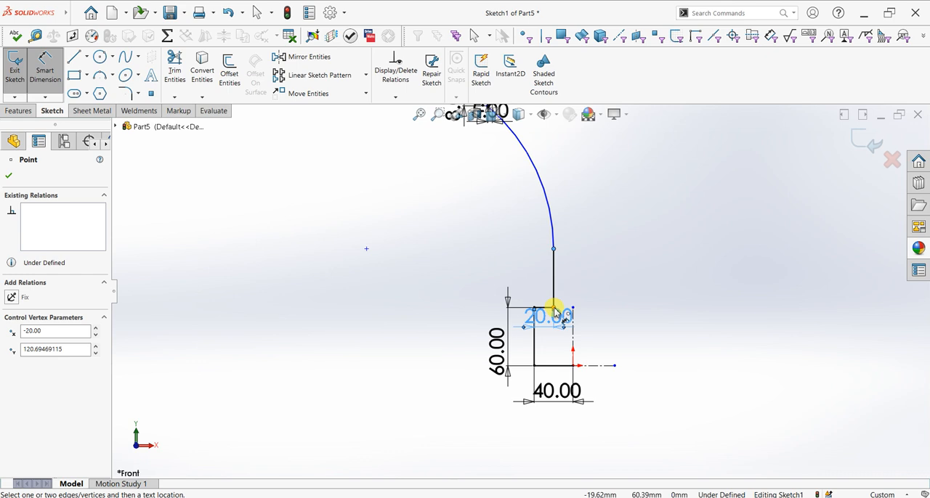
{"action": "left_click", "coordinate": [573, 308]}
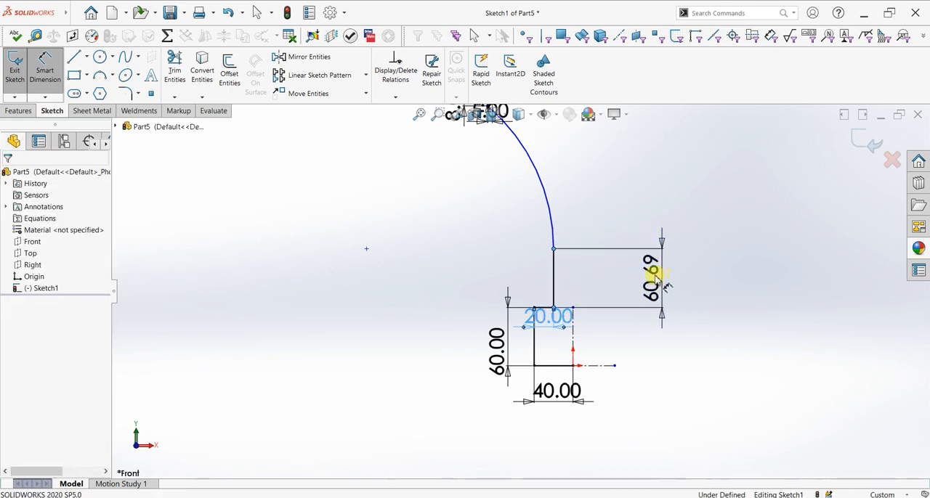
{"action": "left_click", "coordinate": [654, 275]}
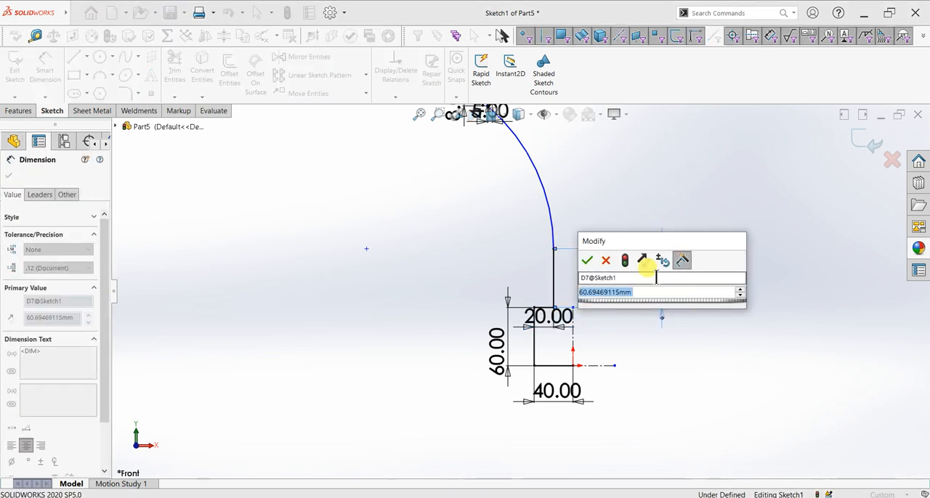
{"action": "type", "text": "58"}
{"action": "key", "text": "Return"}
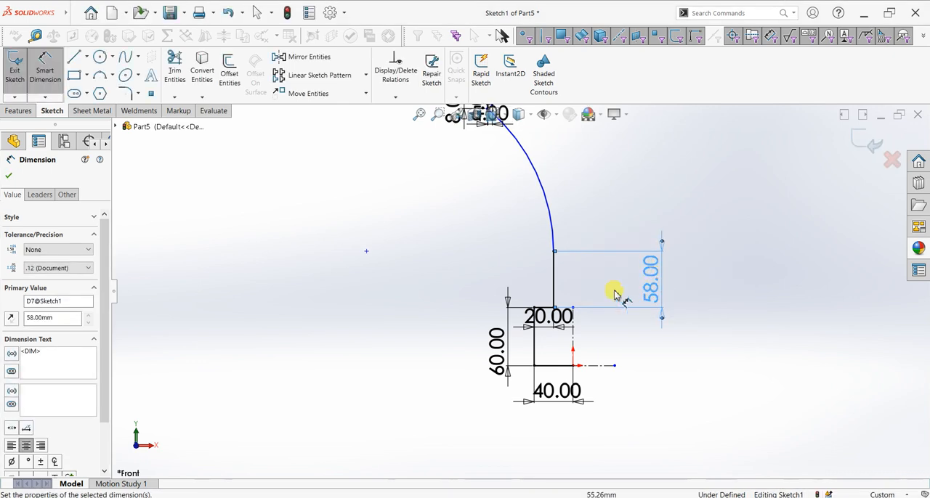
Add a driven diameter dimension between the upper vertical line and the vertical centerline
{"action": "left_click", "coordinate": [554, 290]}
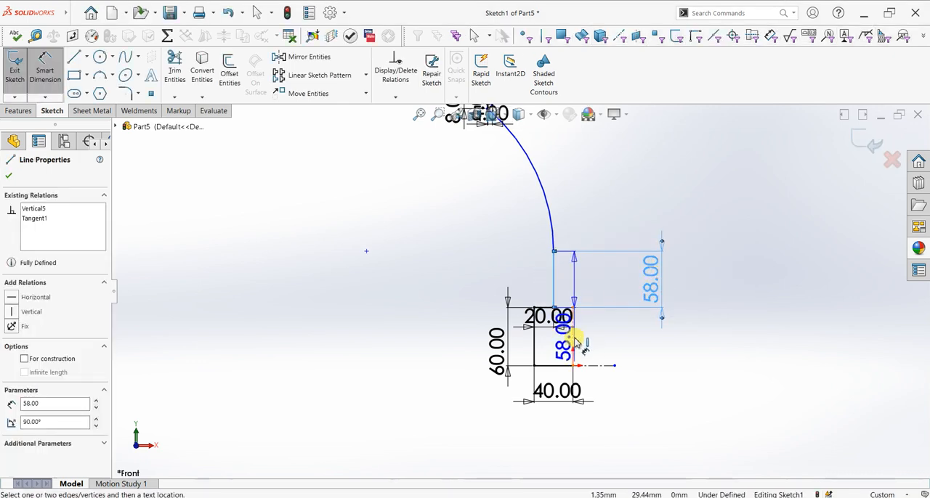
{"action": "left_click", "coordinate": [684, 352]}
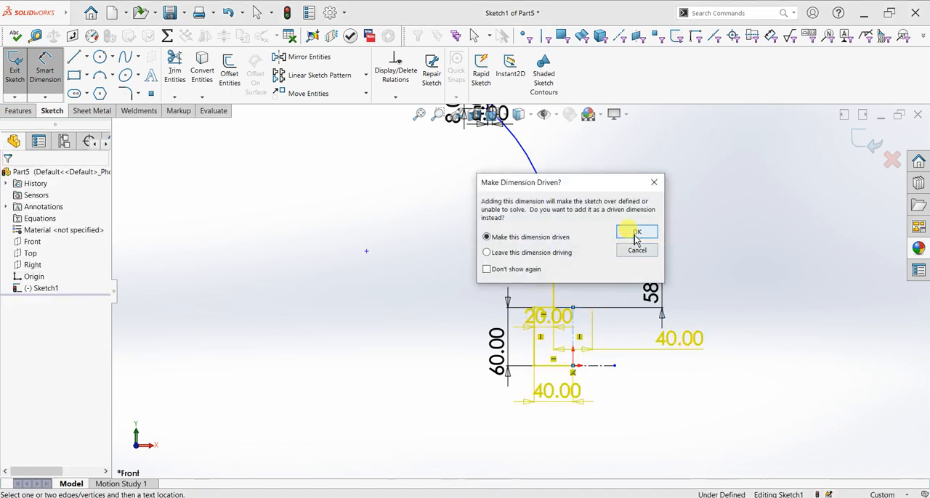
{"action": "left_click", "coordinate": [635, 234]}
Dimension the vertical distance between the arc's lower and upper endpoints to 150 mm and finish dimensioning
{"action": "left_click", "coordinate": [556, 256]}
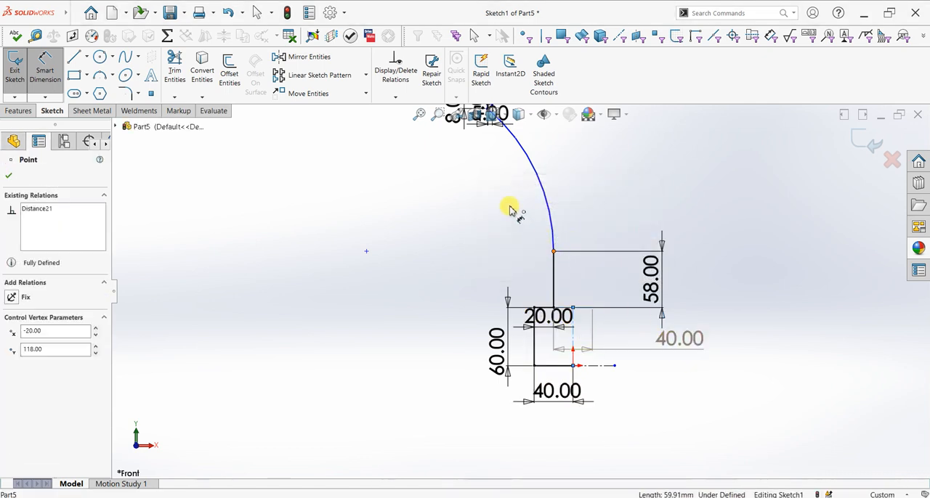
{"action": "scroll", "coordinate": [510, 210], "scroll_direction": "up", "scroll_amount": 2}
{"action": "scroll", "coordinate": [506, 173], "scroll_direction": "up", "scroll_amount": 3}
{"action": "scroll", "coordinate": [512, 175], "scroll_direction": "down", "scroll_amount": 4}
{"action": "scroll", "coordinate": [519, 276], "scroll_direction": "down", "scroll_amount": 5}
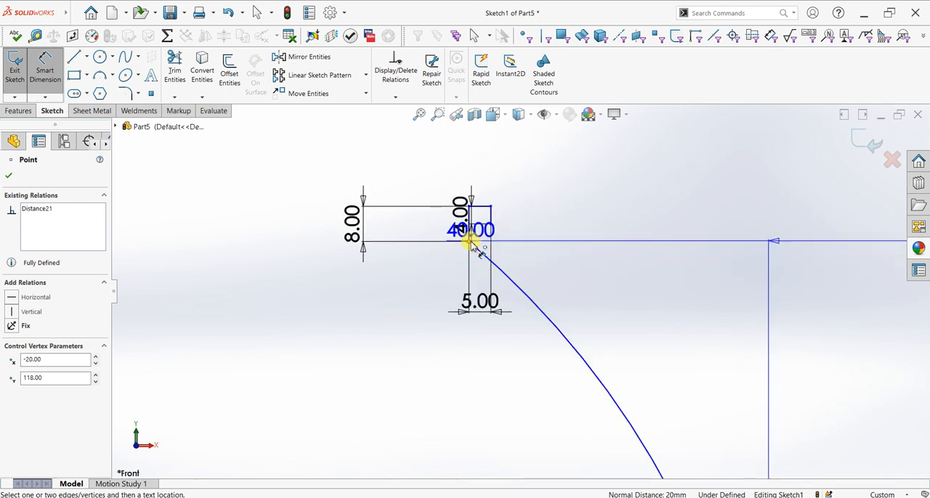
{"action": "left_click", "coordinate": [472, 242]}
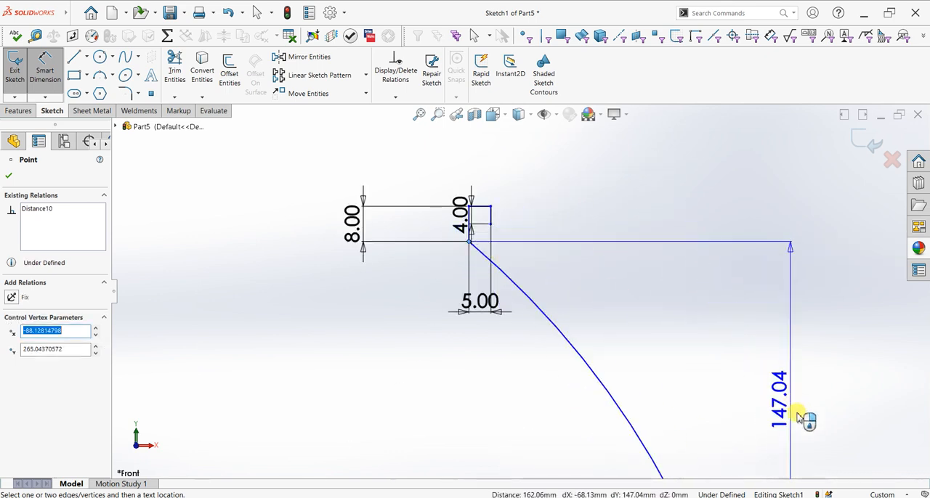
{"action": "left_click", "coordinate": [804, 436]}
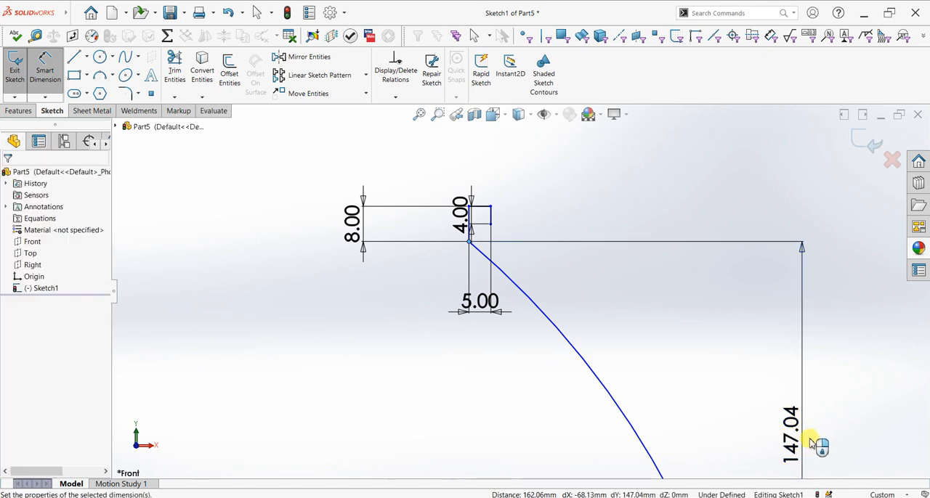
{"action": "type", "text": "150"}
{"action": "key", "text": "Return"}
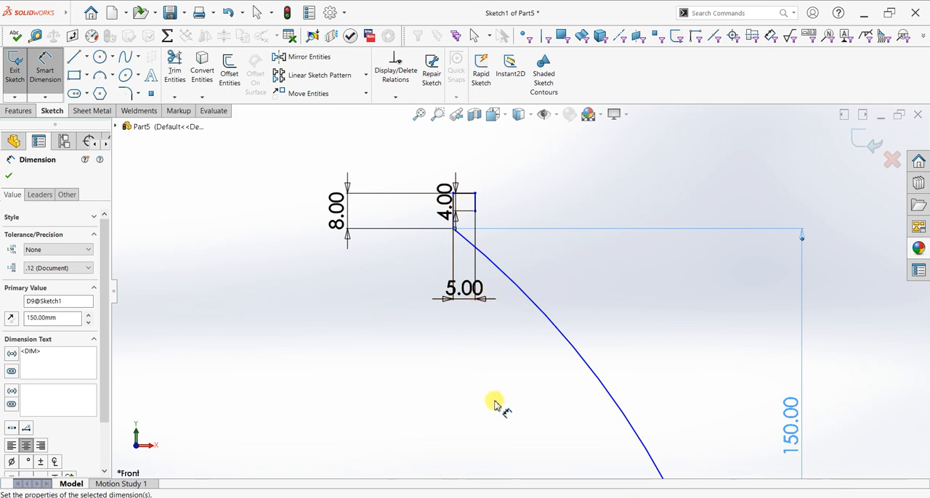
{"action": "scroll", "coordinate": [494, 400], "scroll_direction": "up", "scroll_amount": 2}
{"action": "scroll", "coordinate": [571, 442], "scroll_direction": "up", "scroll_amount": 2}
{"action": "scroll", "coordinate": [571, 439], "scroll_direction": "up", "scroll_amount": 2}
{"action": "scroll", "coordinate": [571, 437], "scroll_direction": "down", "scroll_amount": 2}
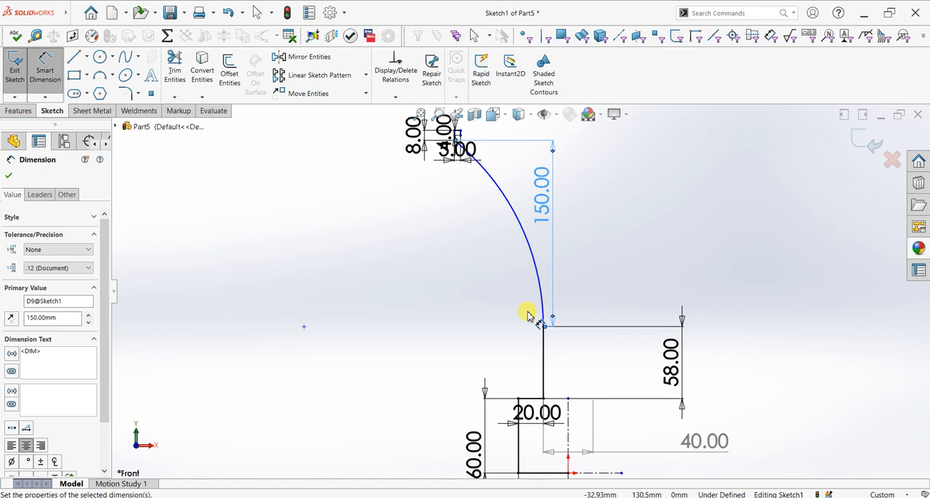
{"action": "left_click", "coordinate": [9, 177]}
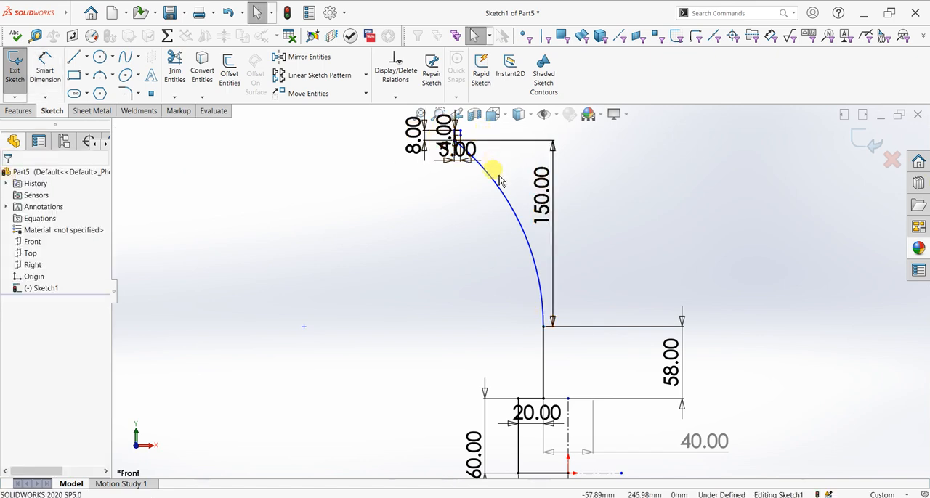
Offset the chain of the arc and the stepped lines below it 6 mm toward the vertical centerline, with dimensions added
{"action": "scroll", "coordinate": [505, 324], "scroll_direction": "up", "scroll_amount": 2}
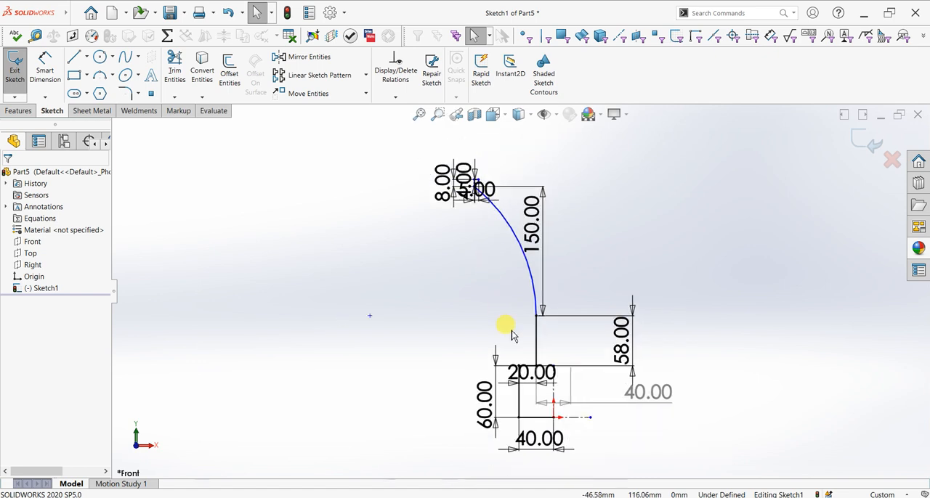
{"action": "scroll", "coordinate": [510, 231], "scroll_direction": "down", "scroll_amount": 4}
{"action": "scroll", "coordinate": [472, 228], "scroll_direction": "down", "scroll_amount": 3}
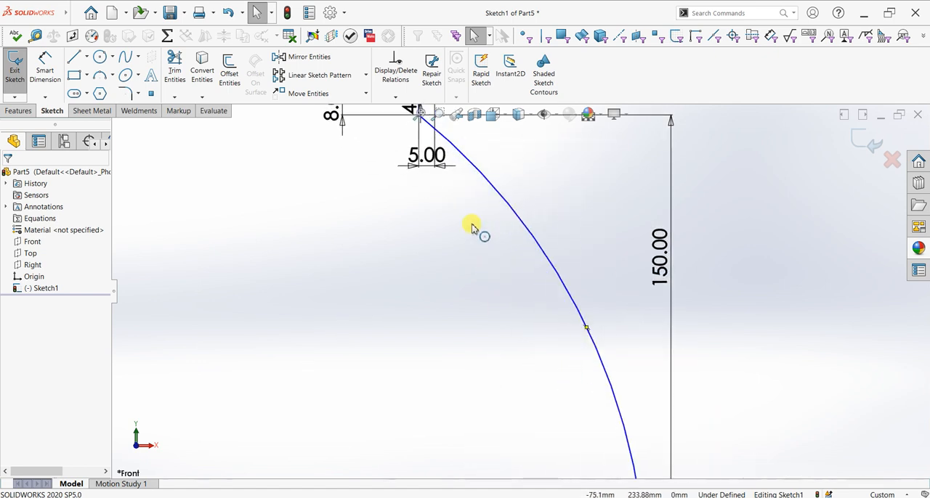
{"action": "scroll", "coordinate": [472, 228], "scroll_direction": "up", "scroll_amount": 1}
{"action": "scroll", "coordinate": [566, 308], "scroll_direction": "up", "scroll_amount": 3}
{"action": "scroll", "coordinate": [567, 305], "scroll_direction": "up", "scroll_amount": 1}
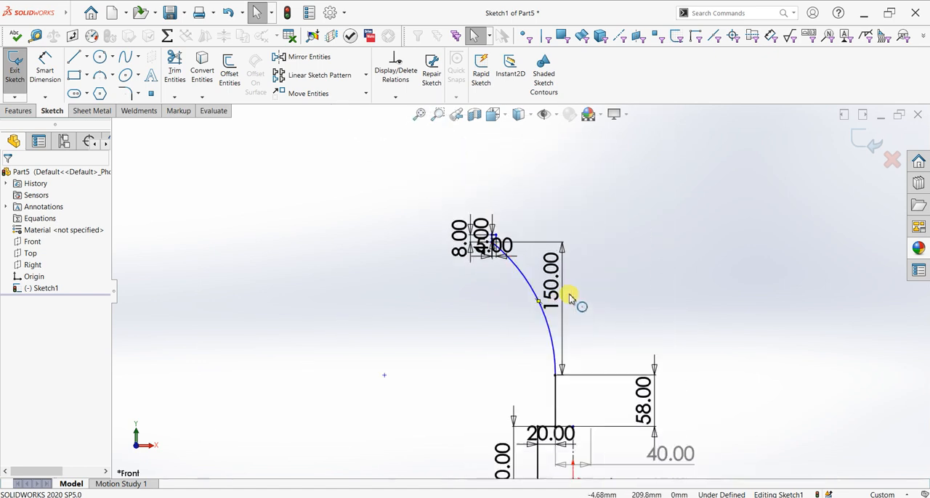
{"action": "scroll", "coordinate": [569, 300], "scroll_direction": "up", "scroll_amount": 1}
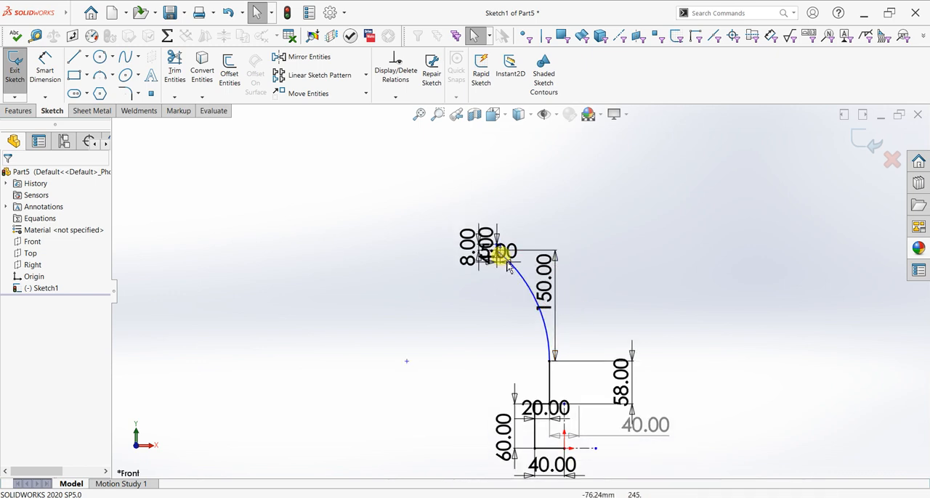
{"action": "left_click", "coordinate": [229, 73]}
{"action": "scroll", "coordinate": [523, 270], "scroll_direction": "down", "scroll_amount": 5}
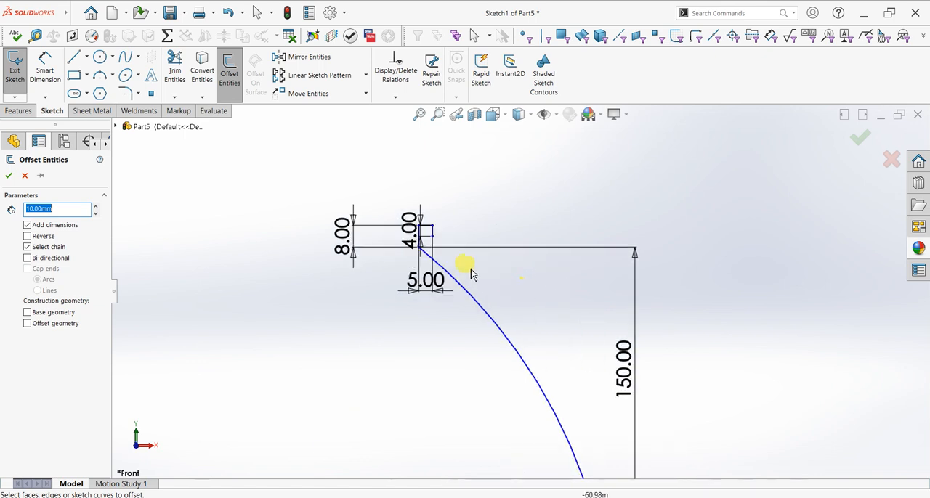
{"action": "left_click", "coordinate": [446, 242]}
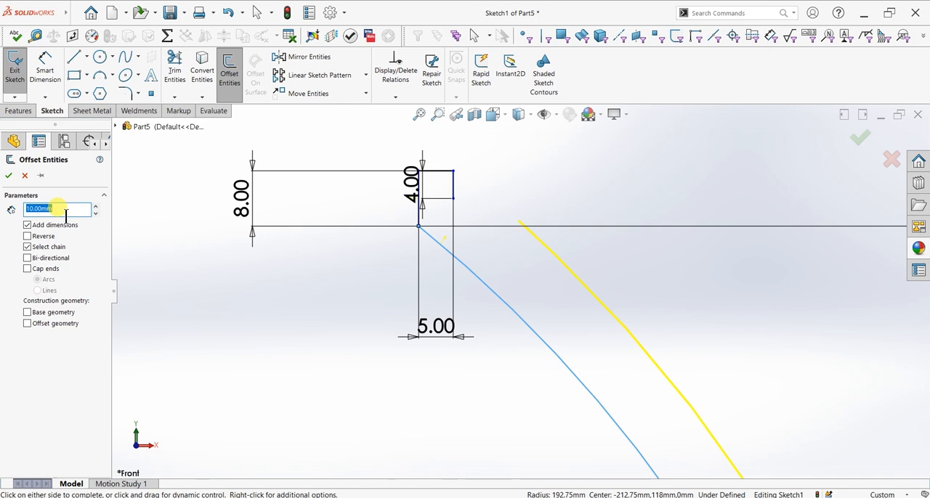
{"action": "key", "text": "Return"}
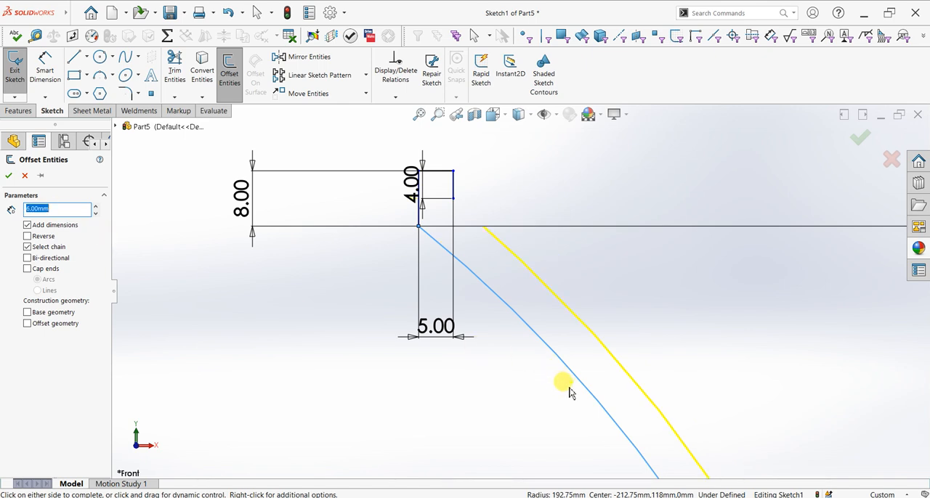
{"action": "scroll", "coordinate": [569, 393], "scroll_direction": "up", "scroll_amount": 6}
{"action": "scroll", "coordinate": [588, 454], "scroll_direction": "down", "scroll_amount": 5}
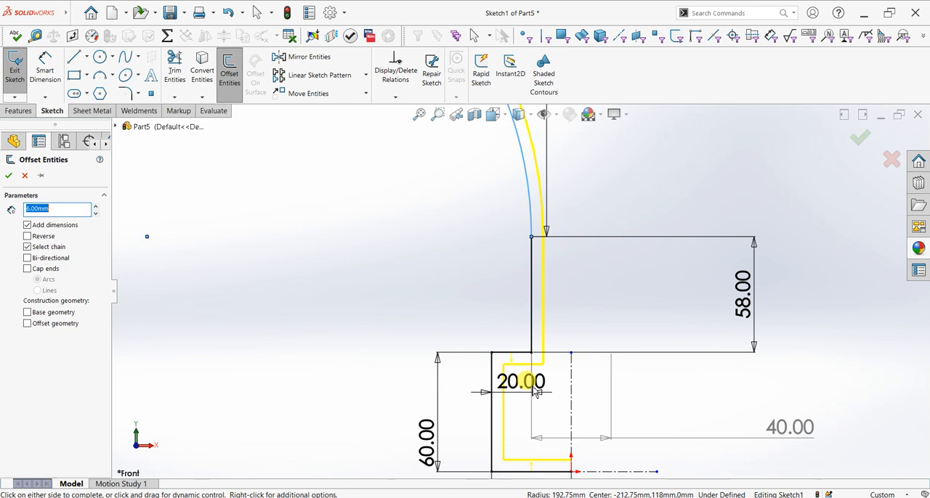
{"action": "left_click", "coordinate": [9, 176]}
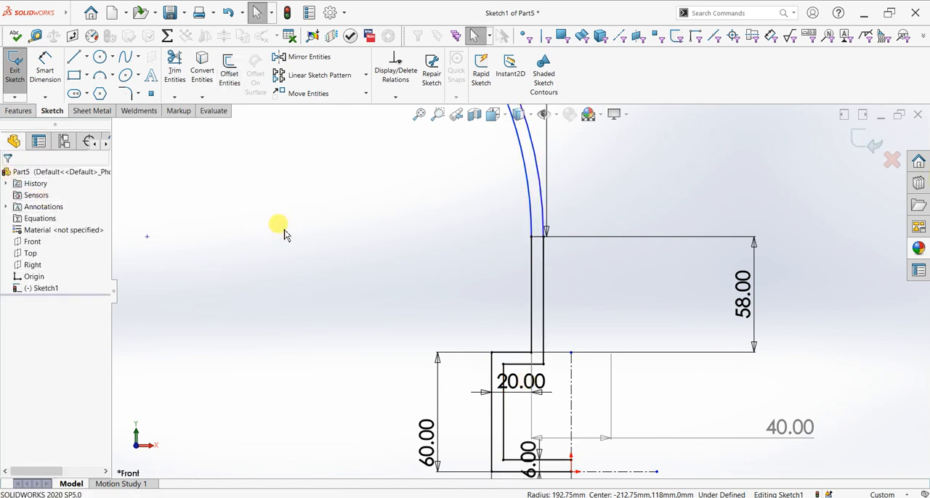
Power-trim the inner offset's vertical and stepped straight lines below the arc, leaving the offset arc
{"action": "left_click", "coordinate": [173, 73]}
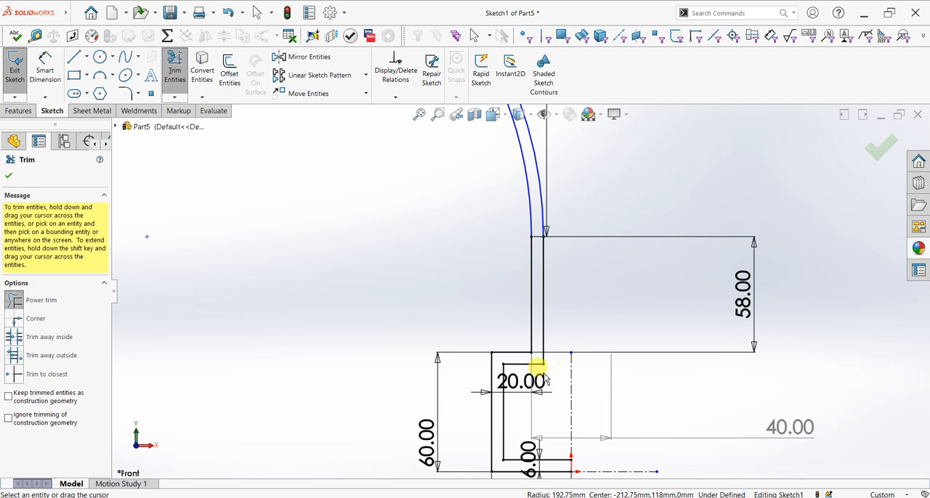
{"action": "left_click_drag", "start_coordinate": [564, 293], "coordinate": [542, 297]}
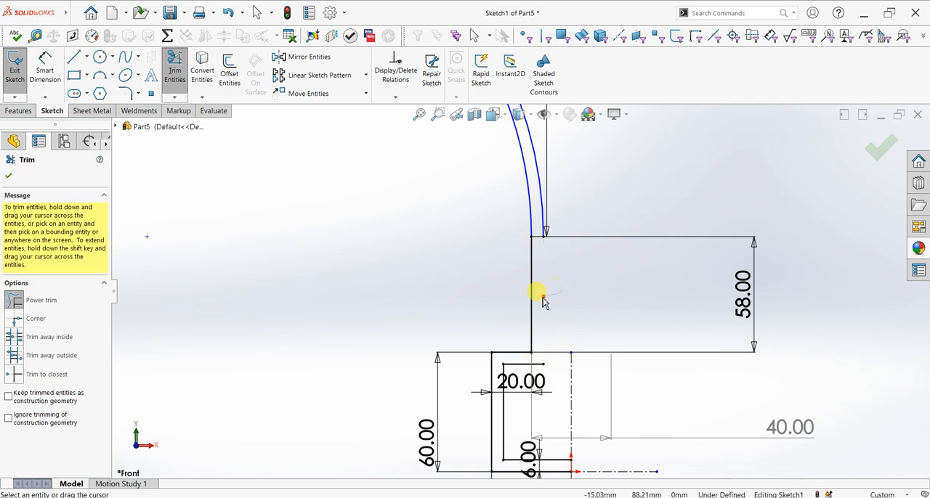
{"action": "mouse_move", "coordinate": [546, 368]}
{"action": "left_mouse_down"}
{"action": "mouse_move", "coordinate": [509, 385]}
{"action": "mouse_move", "coordinate": [508, 436]}
{"action": "mouse_move", "coordinate": [539, 463]}
{"action": "left_mouse_up"}
{"action": "scroll", "coordinate": [586, 430], "scroll_direction": "up", "scroll_amount": 4}
{"action": "scroll", "coordinate": [502, 263], "scroll_direction": "down", "scroll_amount": 2}
{"action": "left_click", "coordinate": [10, 177]}
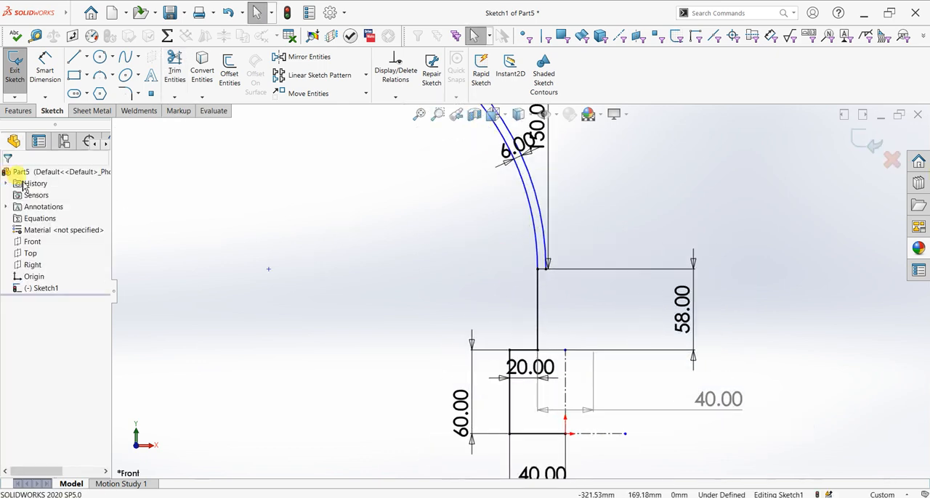
Draw a three-point arc from the lower end of the rim's short vertical line to the offset arc's upper endpoint
{"action": "scroll", "coordinate": [495, 181], "scroll_direction": "up", "scroll_amount": 3}
{"action": "scroll", "coordinate": [490, 163], "scroll_direction": "down", "scroll_amount": 5}
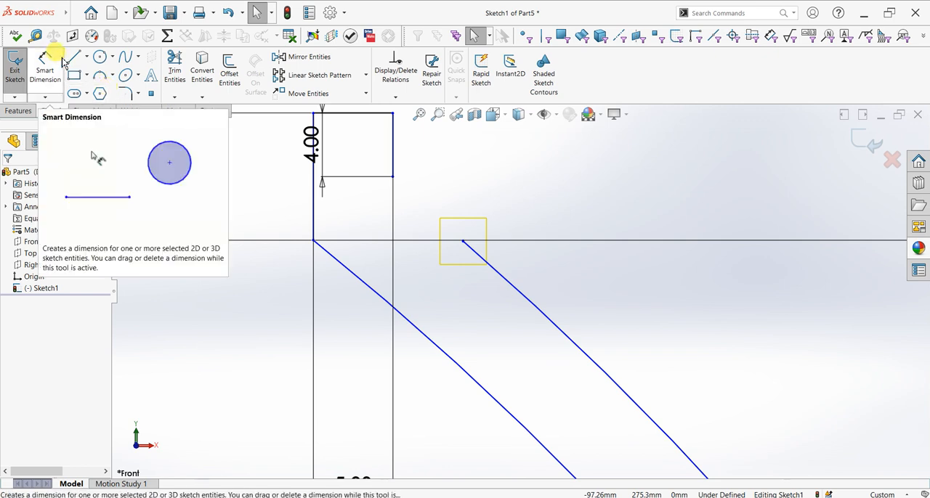
{"action": "left_click", "coordinate": [99, 76]}
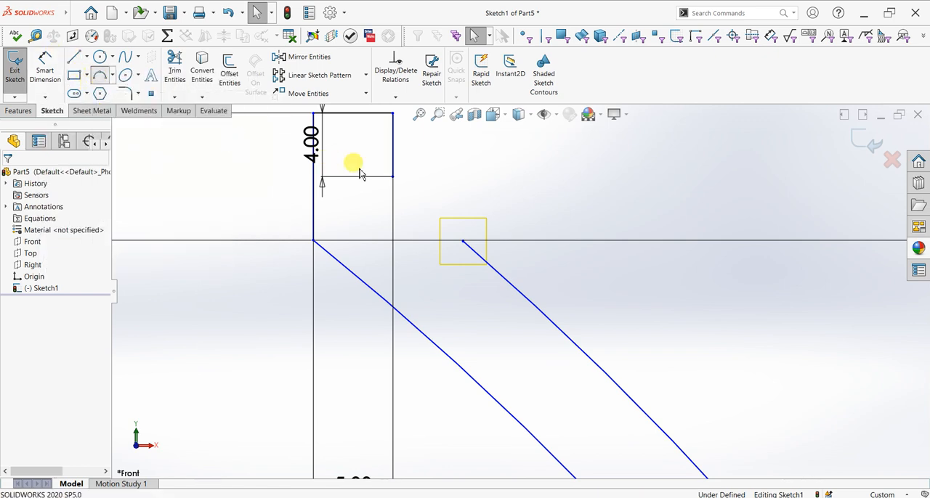
{"action": "left_click", "coordinate": [392, 175]}
{"action": "left_click", "coordinate": [462, 241]}
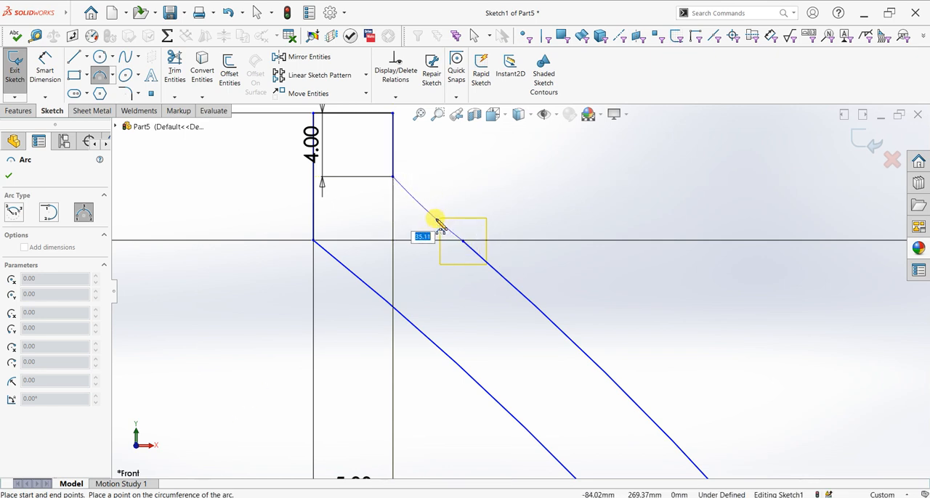
{"action": "left_click", "coordinate": [444, 218]}
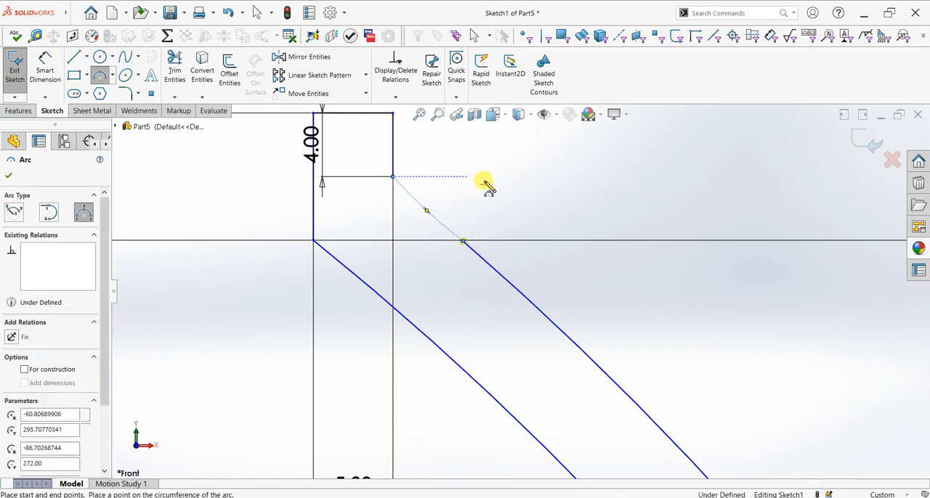
{"action": "right_click", "coordinate": [483, 182]}
{"action": "left_click", "coordinate": [494, 185]}
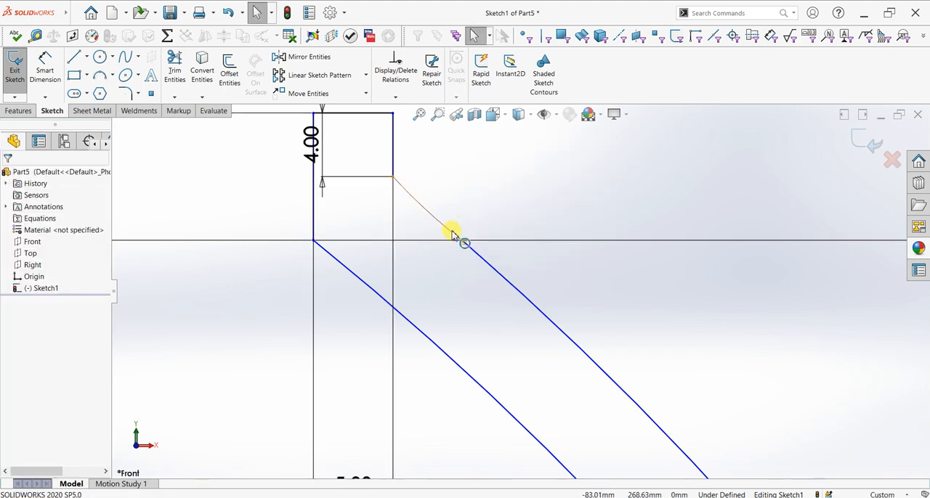
Make the short connecting arc tangent to the offset arc
{"action": "left_click", "coordinate": [452, 234]}
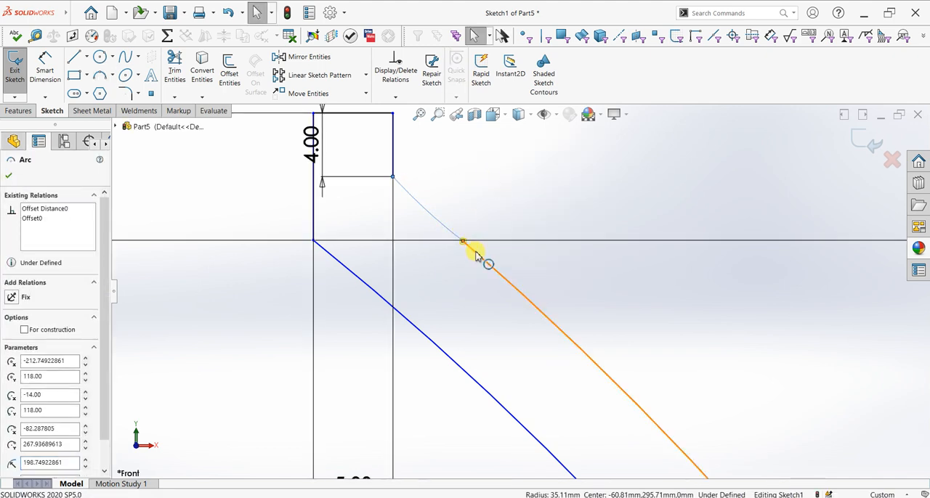
{"action": "left_click", "coordinate": [478, 257], "text": "ctrl"}
{"action": "left_click", "coordinate": [518, 209]}
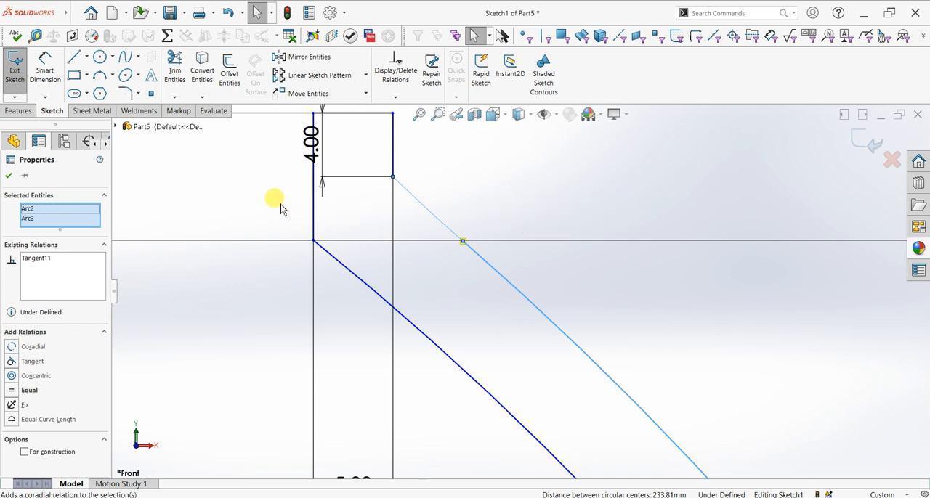
{"action": "left_click", "coordinate": [10, 177]}
Close the profile with lines from the offset arc's lower end: 58 mm down, about 14 mm across to the centerline, and down to the origin
{"action": "scroll", "coordinate": [456, 274], "scroll_direction": "up", "scroll_amount": 5}
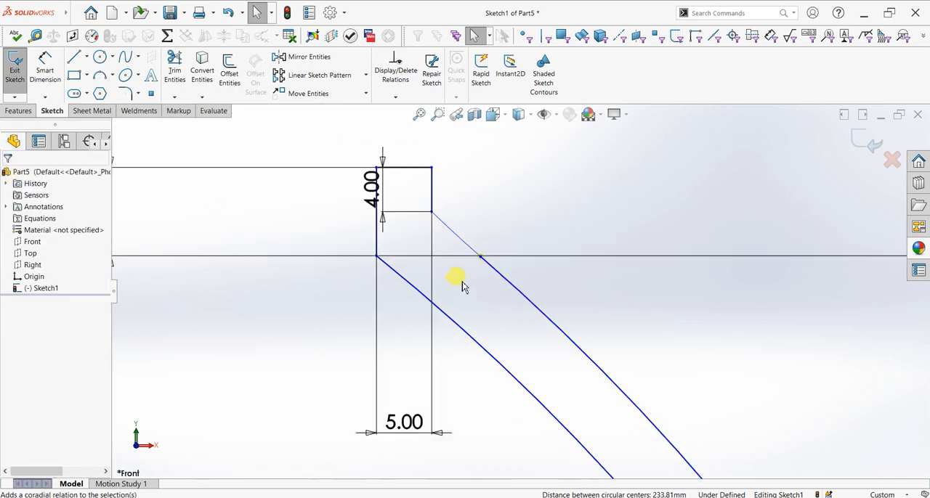
{"action": "scroll", "coordinate": [541, 363], "scroll_direction": "up", "scroll_amount": 5}
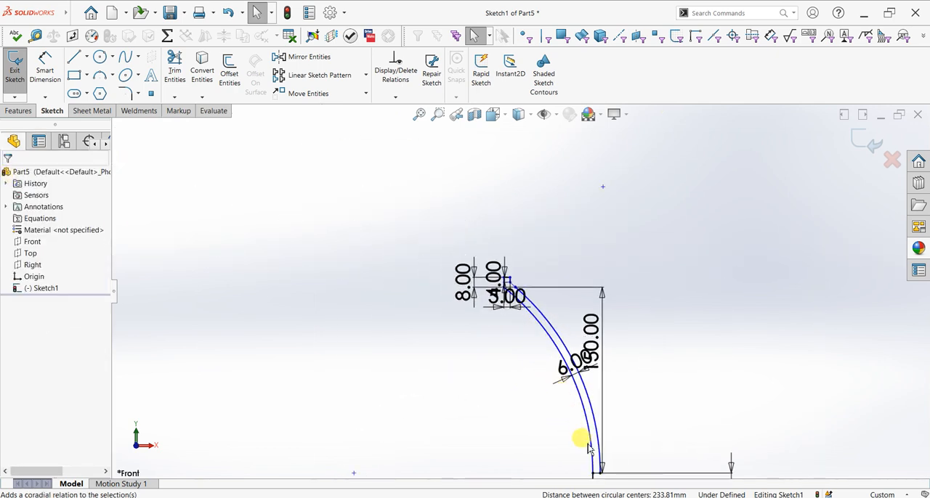
{"action": "scroll", "coordinate": [579, 422], "scroll_direction": "down", "scroll_amount": 2}
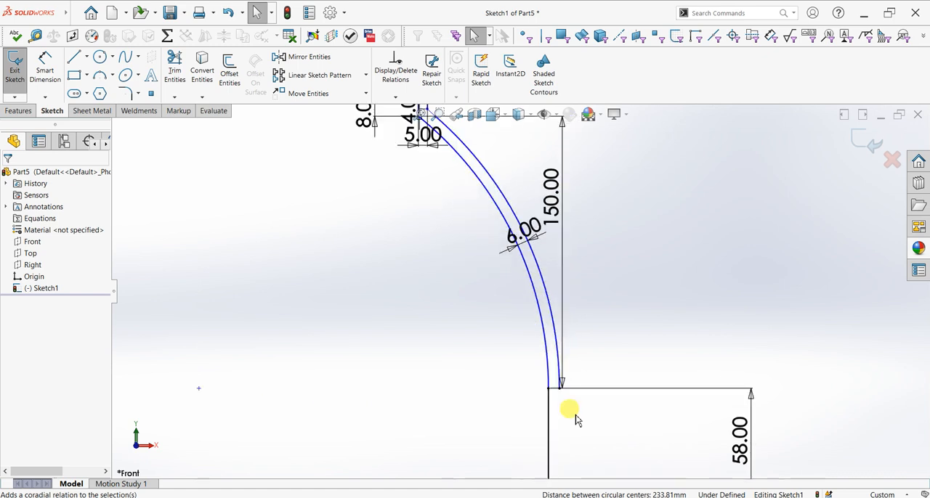
{"action": "scroll", "coordinate": [575, 415], "scroll_direction": "up", "scroll_amount": 2}
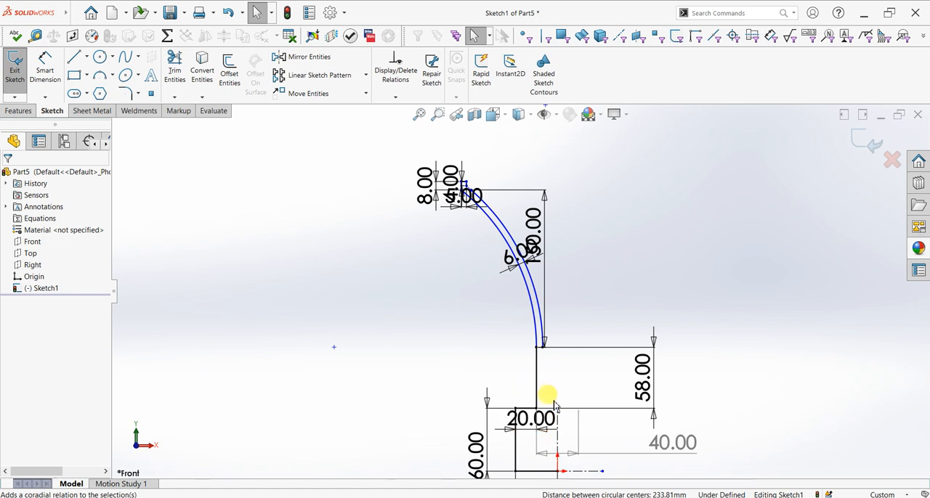
{"action": "scroll", "coordinate": [553, 406], "scroll_direction": "down", "scroll_amount": 2}
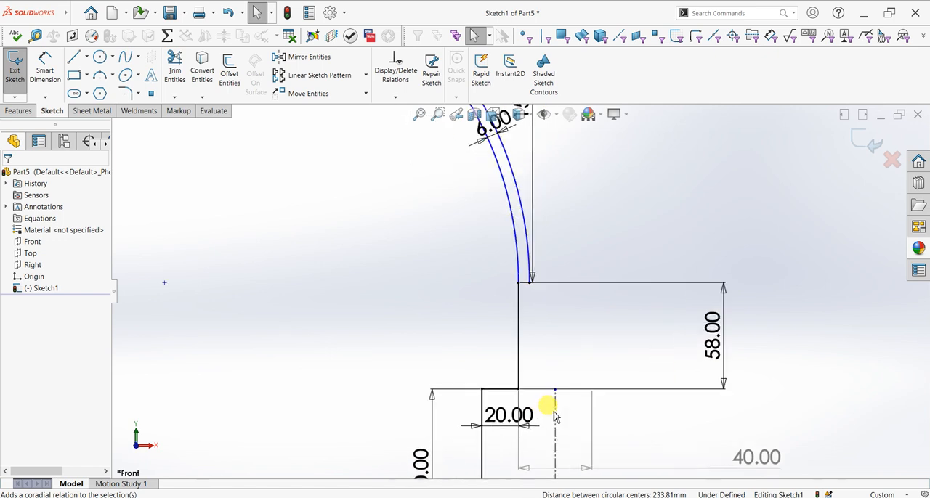
{"action": "left_click", "coordinate": [74, 57]}
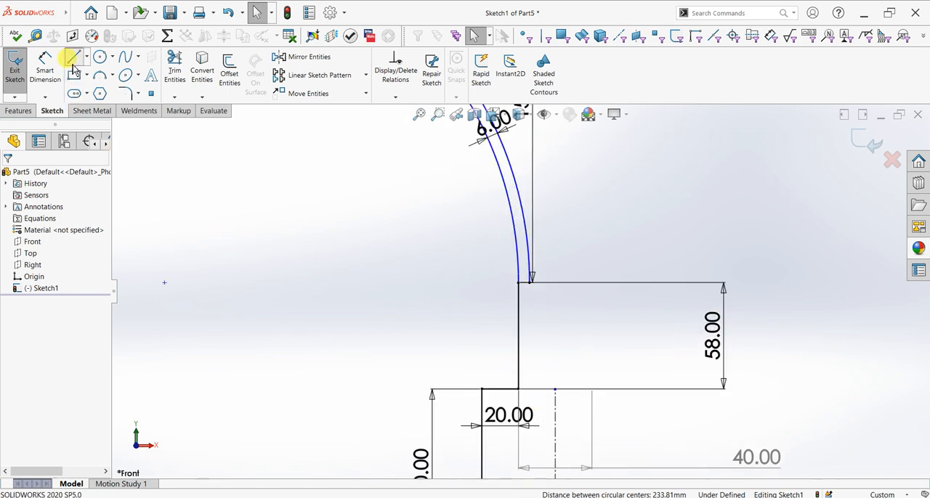
{"action": "left_click", "coordinate": [531, 282]}
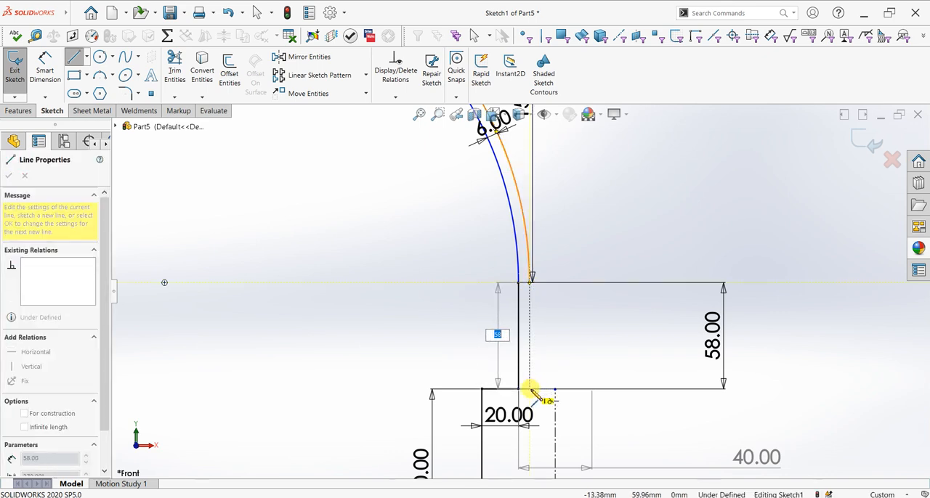
{"action": "left_click", "coordinate": [530, 389]}
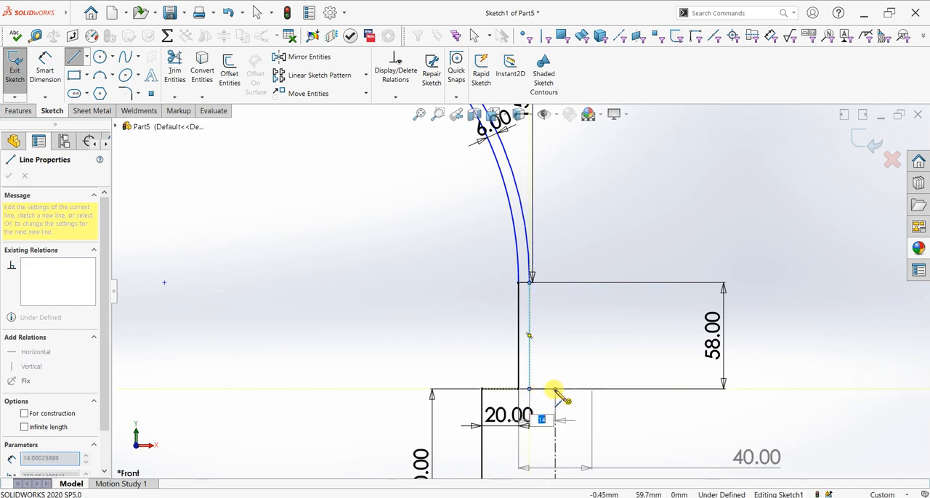
{"action": "scroll", "coordinate": [556, 385], "scroll_direction": "up", "scroll_amount": 3}
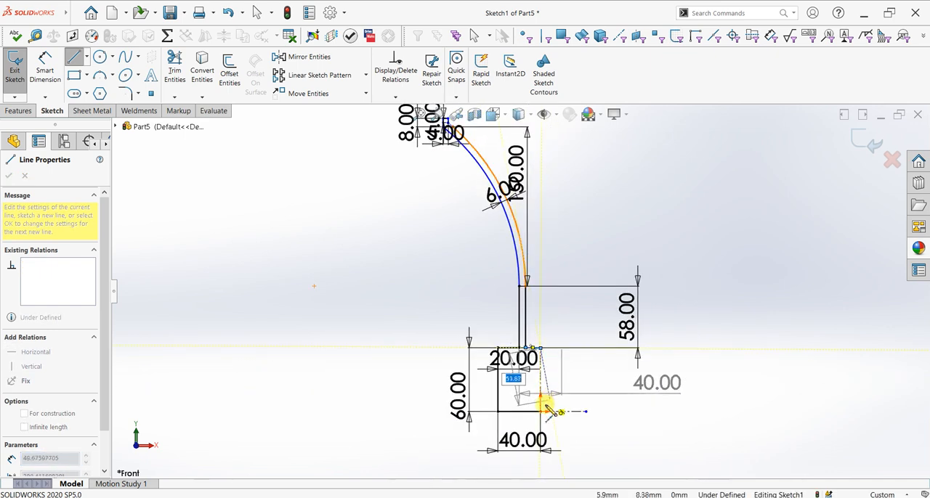
{"action": "key", "text": "Escape"}
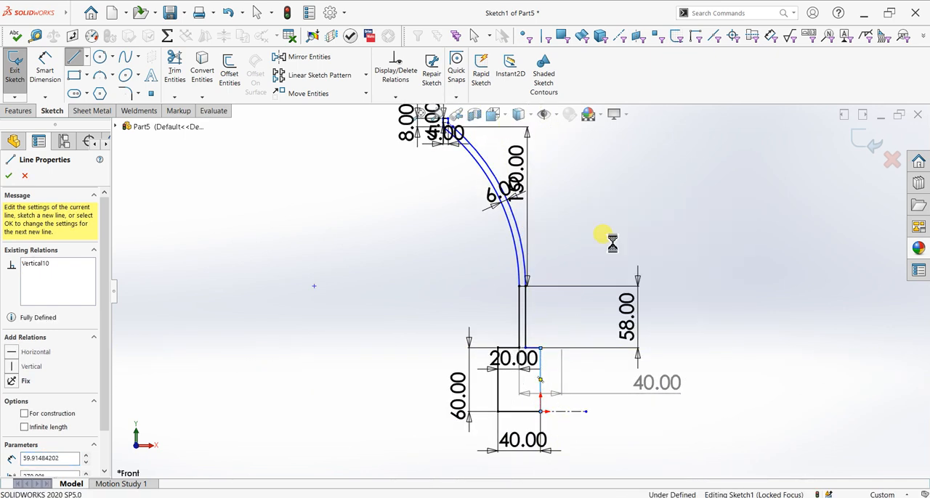
{"action": "key", "text": "Escape"}
Revolve the closed profile region 360 degrees about its bottom horizontal line
{"action": "left_click", "coordinate": [18, 110]}
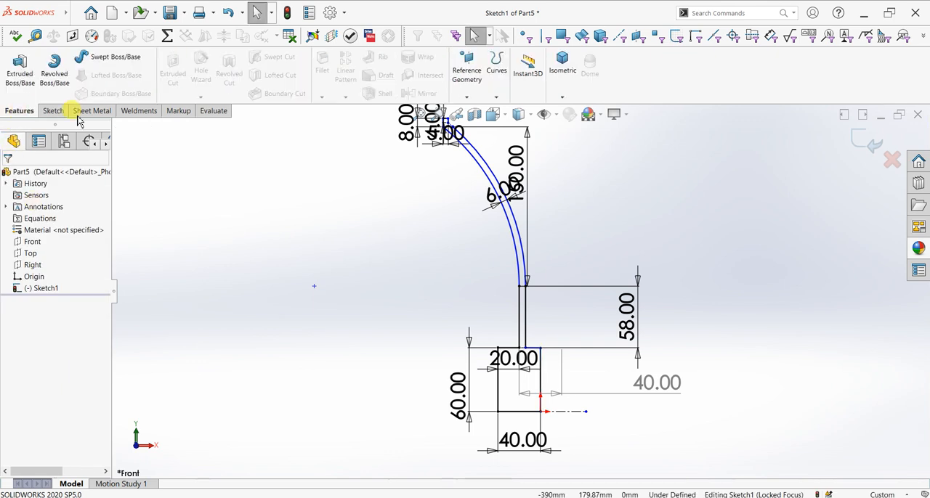
{"action": "left_click", "coordinate": [54, 69]}
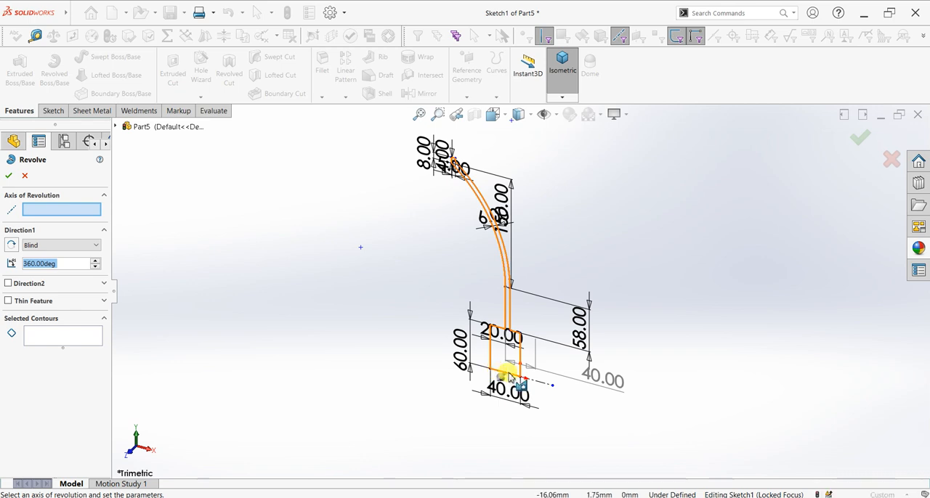
{"action": "scroll", "coordinate": [508, 265], "scroll_direction": "down", "scroll_amount": 5}
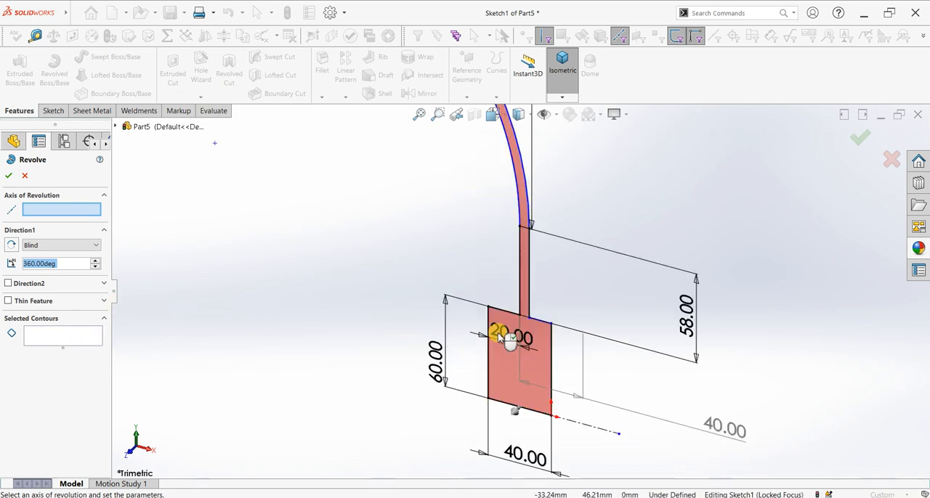
{"action": "left_click", "coordinate": [532, 320]}
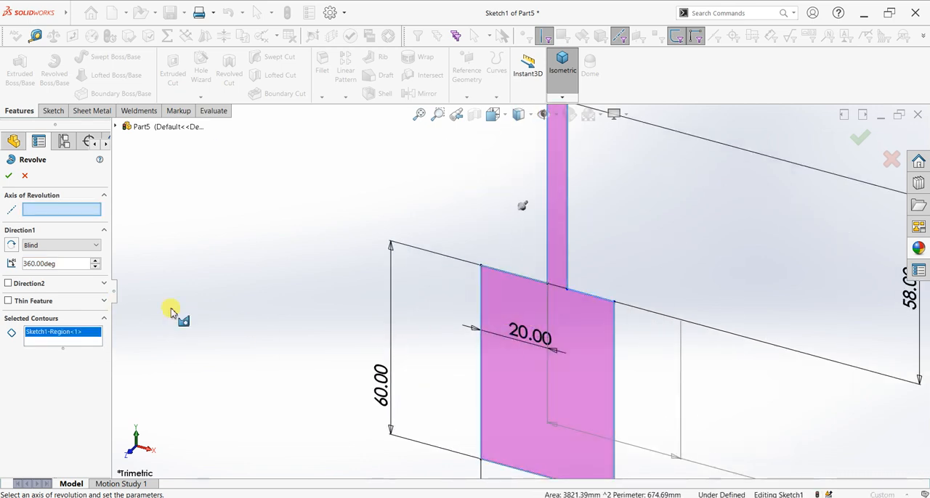
{"action": "left_click", "coordinate": [502, 467]}
{"action": "scroll", "coordinate": [436, 388], "scroll_direction": "up", "scroll_amount": 5}
{"action": "middle_click_drag", "start_coordinate": [377, 380], "coordinate": [353, 333]}
{"action": "left_click", "coordinate": [10, 176]}
Raise the document's image quality, setting the shaded deviation to 0.25855711 mm and the wireframe resolution near its highest level
{"action": "scroll", "coordinate": [482, 321], "scroll_direction": "up", "scroll_amount": 2}
{"action": "middle_click_drag", "start_coordinate": [535, 370], "coordinate": [520, 383]}
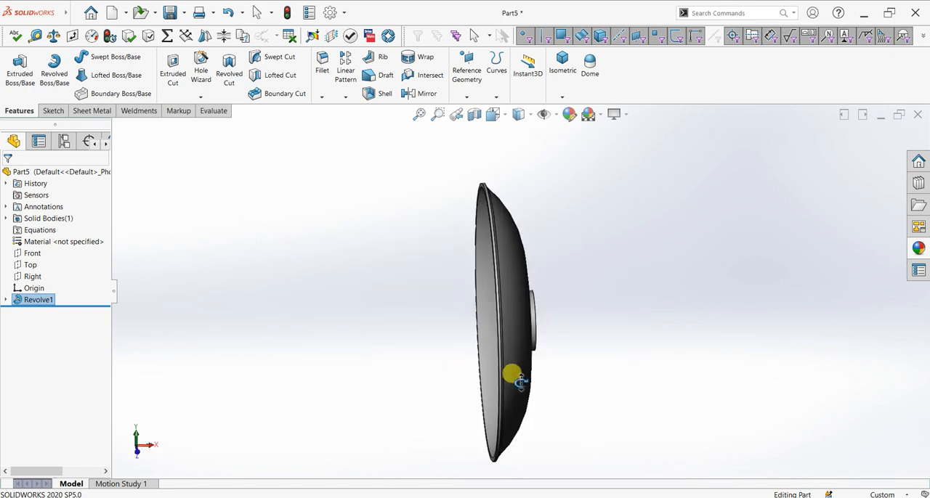
{"action": "left_click", "coordinate": [348, 37]}
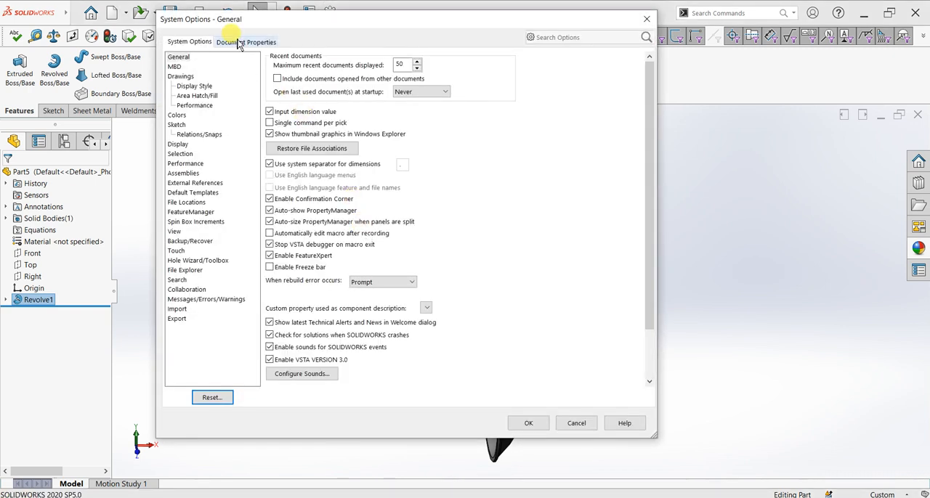
{"action": "left_click", "coordinate": [242, 41]}
{"action": "left_click", "coordinate": [186, 164]}
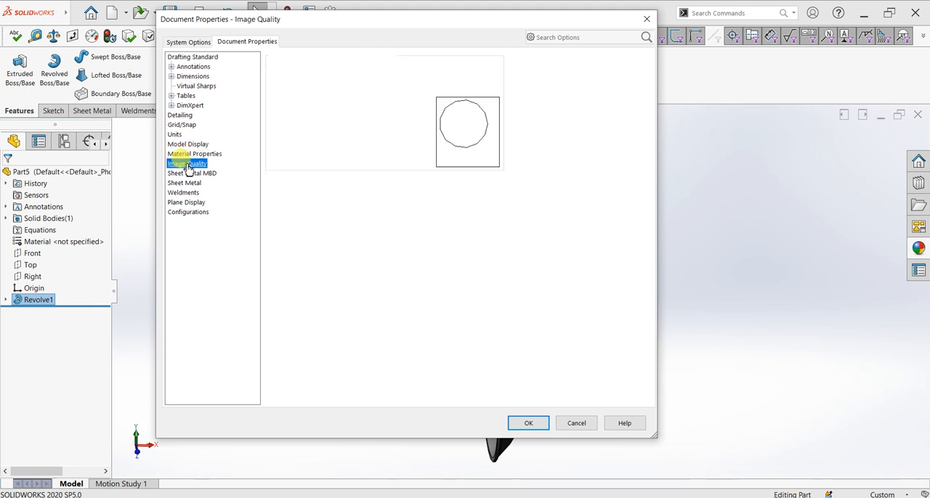
{"action": "left_click_drag", "start_coordinate": [432, 78], "coordinate": [452, 76]}
{"action": "left_click_drag", "start_coordinate": [327, 207], "coordinate": [471, 203]}
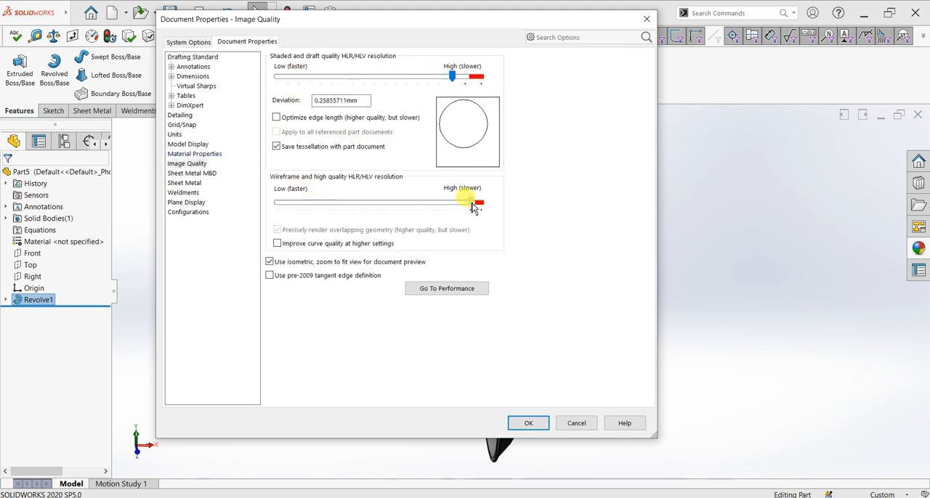
{"action": "left_click", "coordinate": [537, 429]}
Apply a light blue-grey color appearance to the revolved feature
{"action": "middle_click_drag", "start_coordinate": [596, 395], "coordinate": [632, 394]}
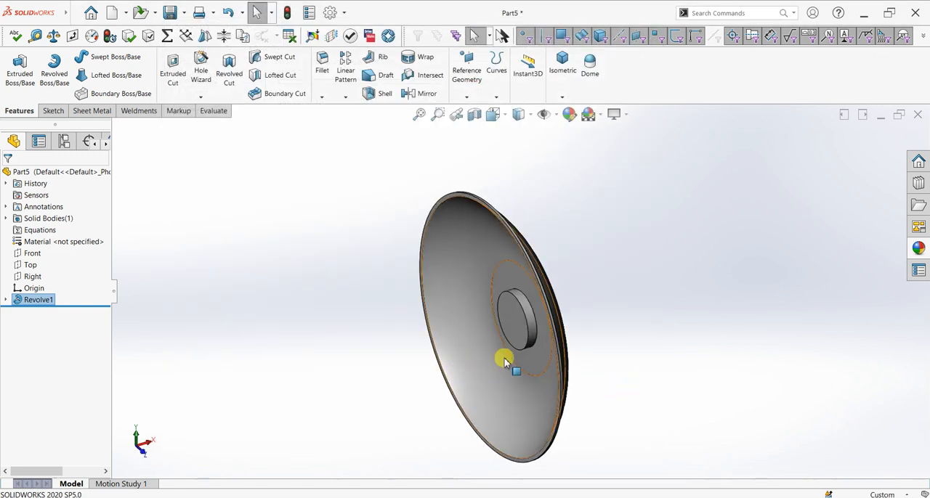
{"action": "left_click", "coordinate": [569, 114]}
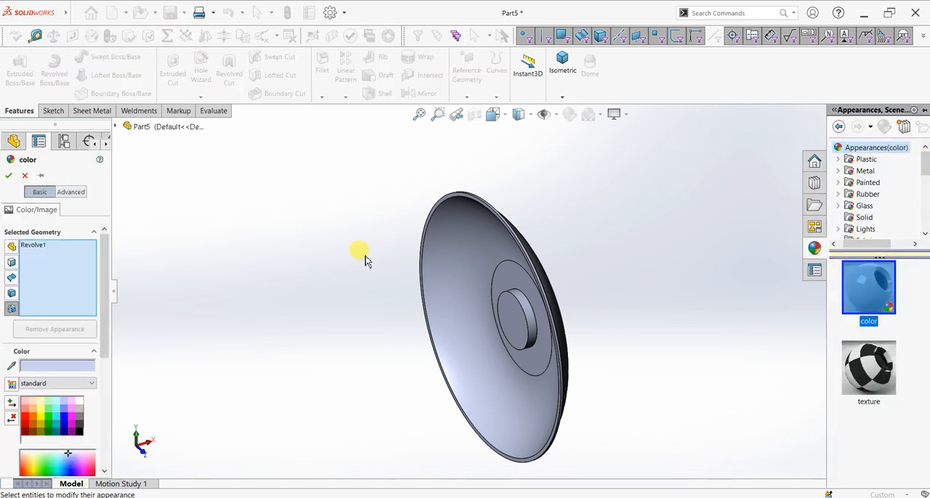
{"action": "left_click", "coordinate": [9, 175]}
Turn on RealView graphics for the model display
{"action": "left_click", "coordinate": [627, 117]}
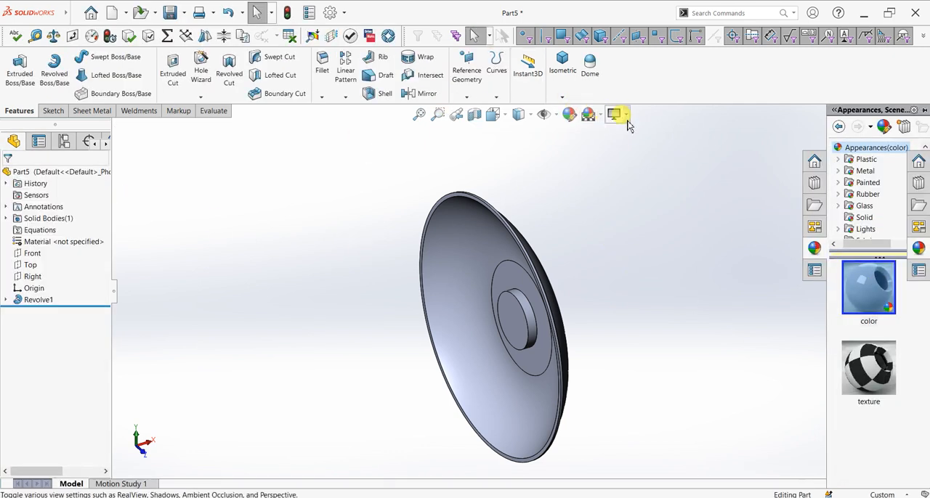
{"action": "left_click", "coordinate": [645, 131]}
{"action": "scroll", "coordinate": [583, 363], "scroll_direction": "down", "scroll_amount": 1}
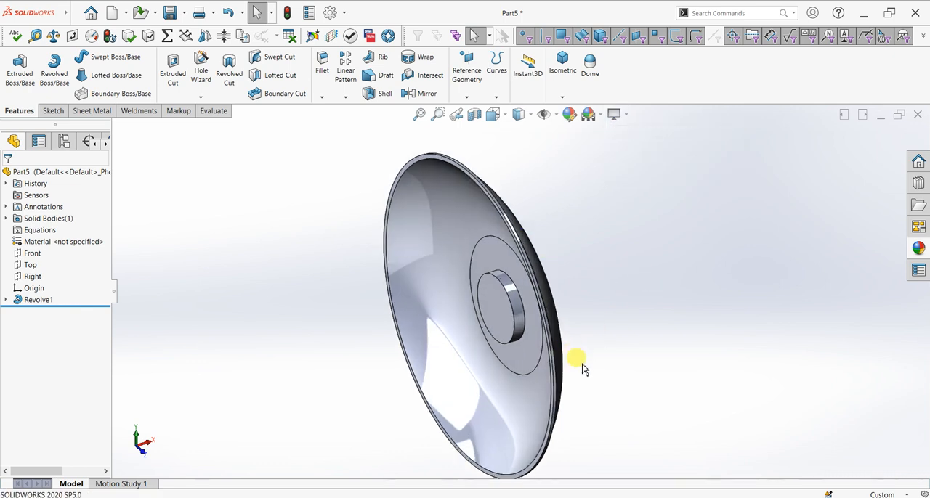
Mirror the revolved solid body about the flat end face of its hub, with merged solids and propagated visual properties
{"action": "middle_click_drag", "start_coordinate": [623, 345], "coordinate": [609, 341]}
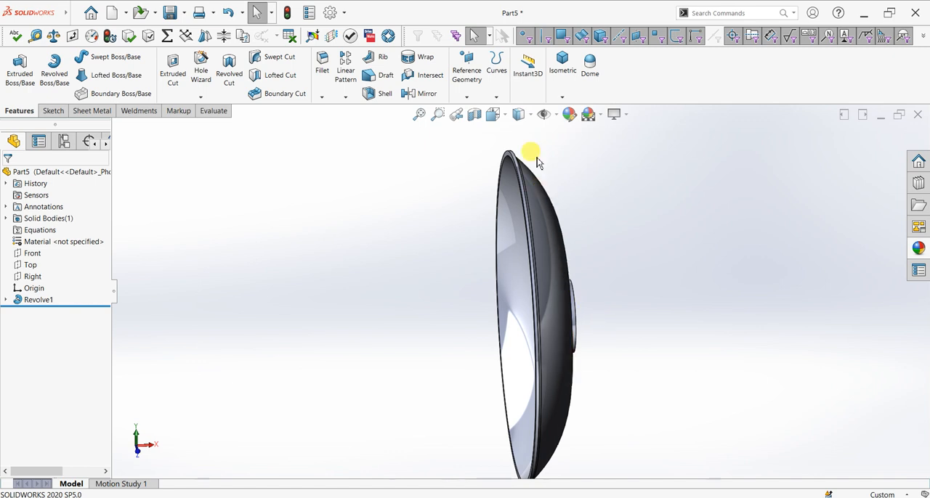
{"action": "left_click", "coordinate": [412, 93]}
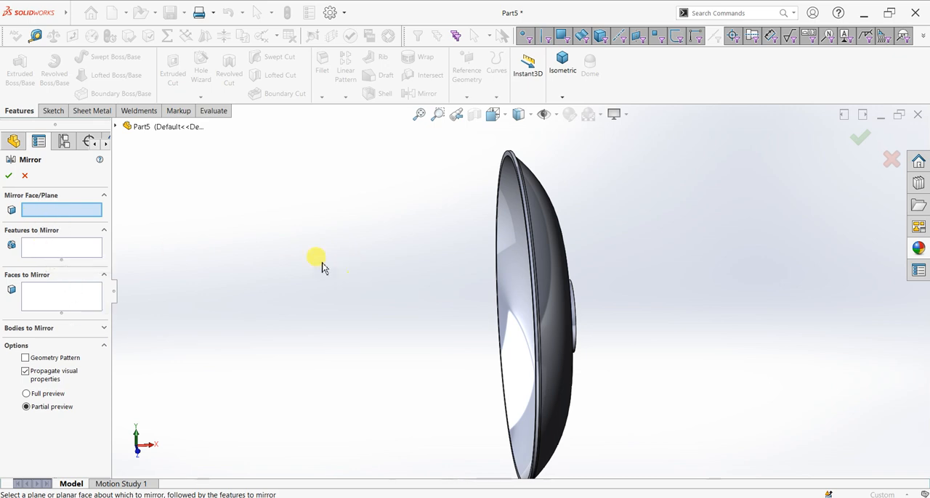
{"action": "left_click", "coordinate": [115, 126]}
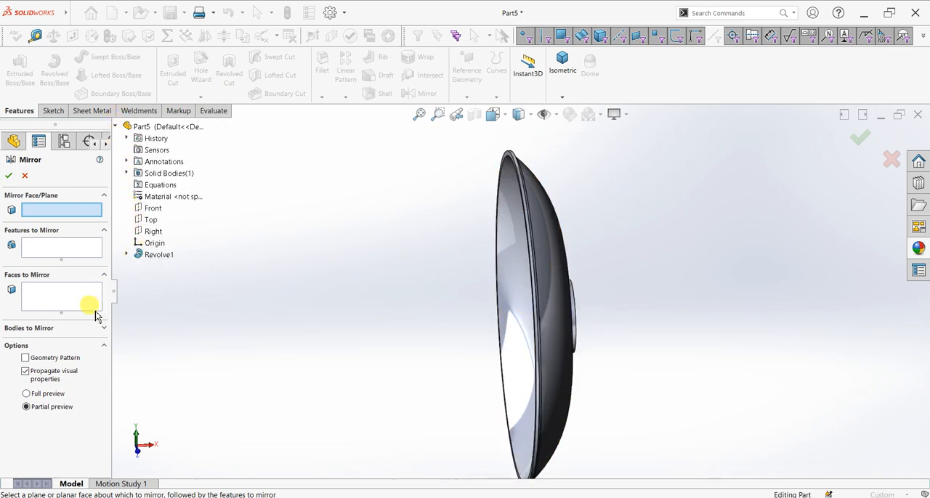
{"action": "left_click", "coordinate": [42, 248]}
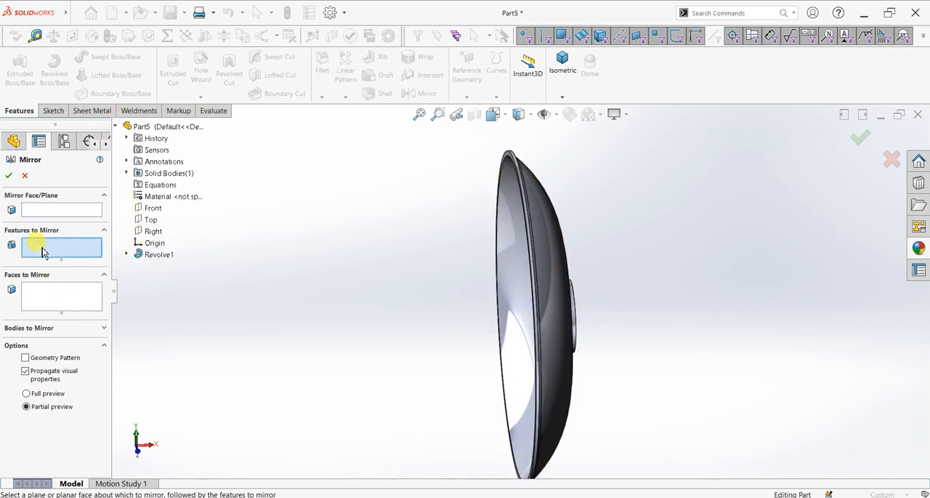
{"action": "left_click", "coordinate": [154, 255]}
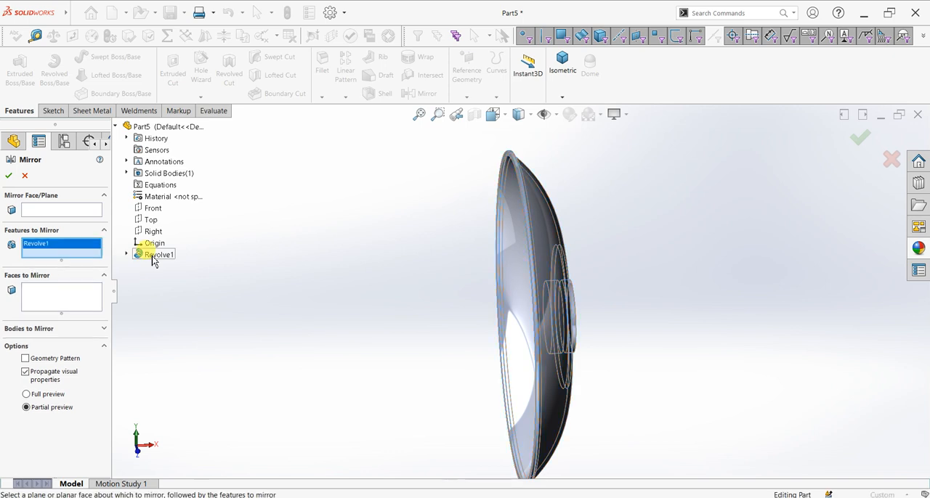
{"action": "left_click", "coordinate": [48, 329]}
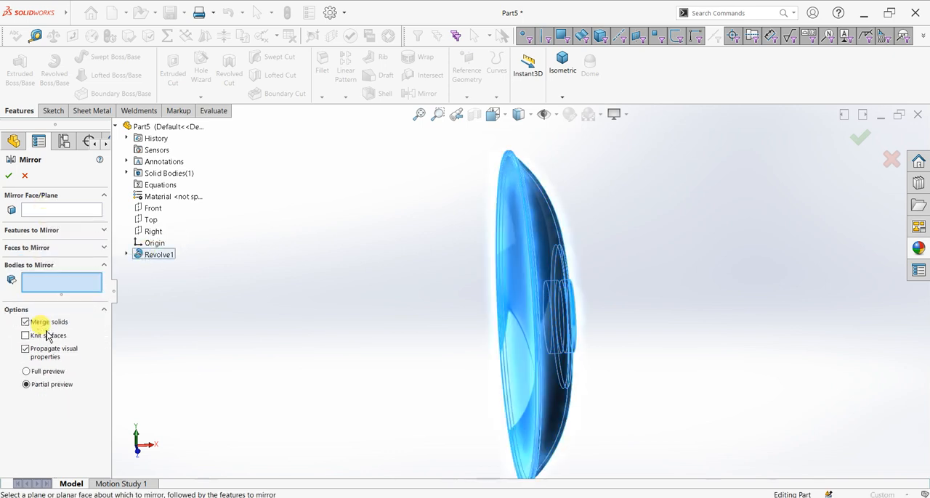
{"action": "left_click", "coordinate": [512, 288]}
{"action": "left_click", "coordinate": [71, 213]}
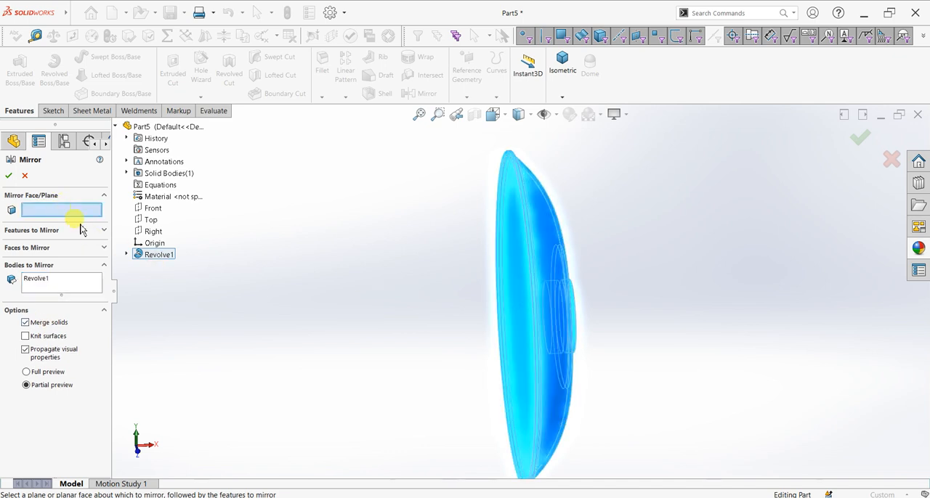
{"action": "middle_click_drag", "start_coordinate": [575, 367], "coordinate": [519, 353]}
{"action": "left_click", "coordinate": [698, 368]}
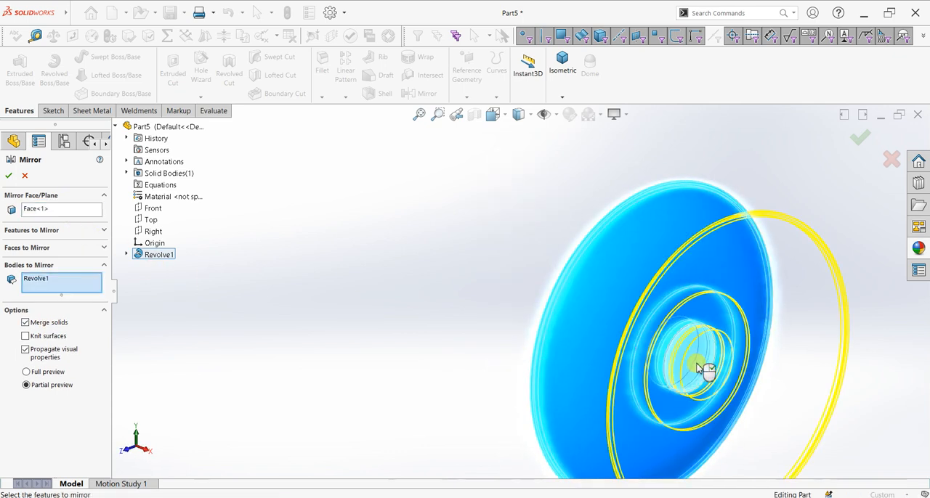
{"action": "middle_click_drag", "start_coordinate": [415, 370], "coordinate": [385, 354]}
{"action": "left_click", "coordinate": [10, 177]}
{"action": "scroll", "coordinate": [631, 333], "scroll_direction": "down", "scroll_amount": 2}
{"action": "middle_click_drag", "start_coordinate": [630, 333], "coordinate": [579, 342]}
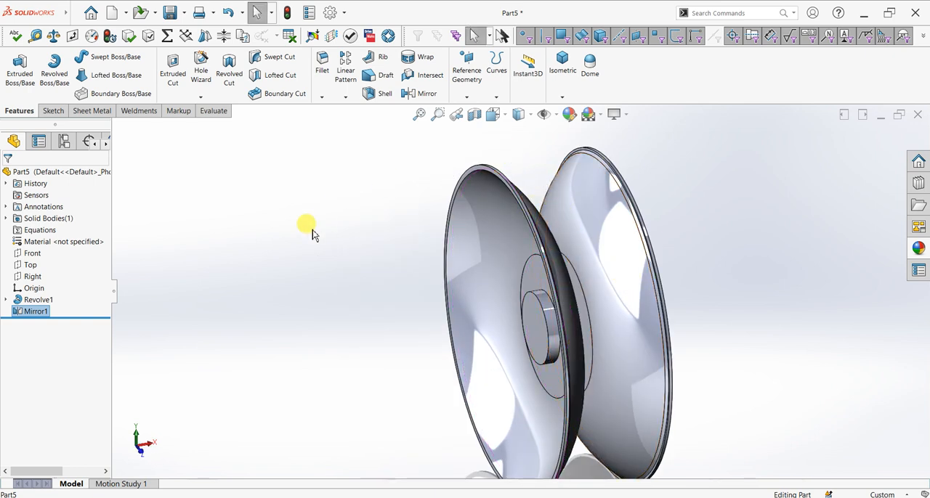
Select the Front plane, view the part normal to it, and set the display style to Hidden Lines Removed
{"action": "left_click", "coordinate": [36, 255]}
{"action": "key", "text": "ctrl+8"}
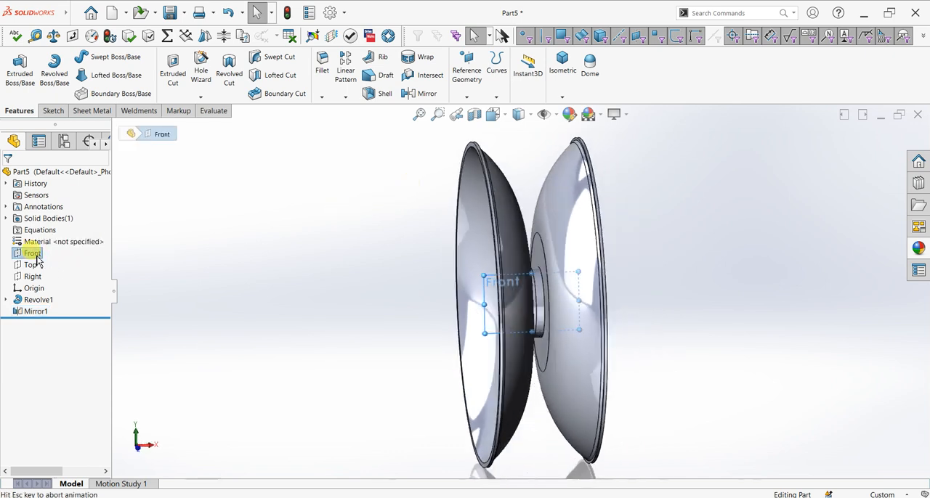
{"action": "left_click", "coordinate": [505, 120]}
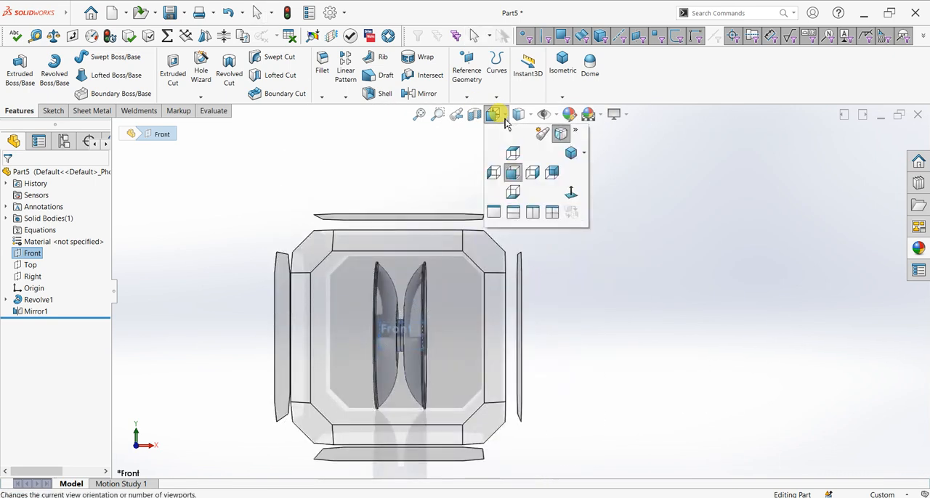
{"action": "left_click", "coordinate": [495, 116]}
{"action": "left_click", "coordinate": [531, 115]}
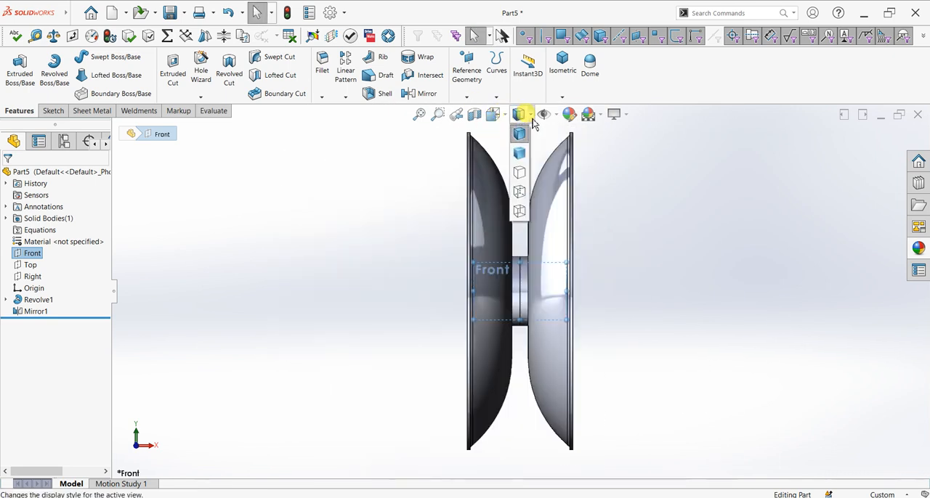
{"action": "left_click", "coordinate": [520, 174]}
{"action": "scroll", "coordinate": [558, 196], "scroll_direction": "down", "scroll_amount": 3}
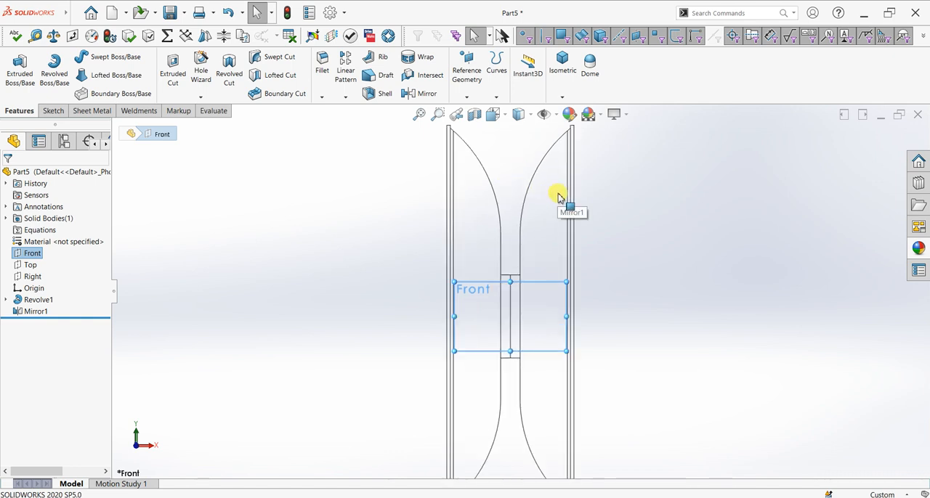
{"action": "scroll", "coordinate": [558, 222], "scroll_direction": "down", "scroll_amount": 1}
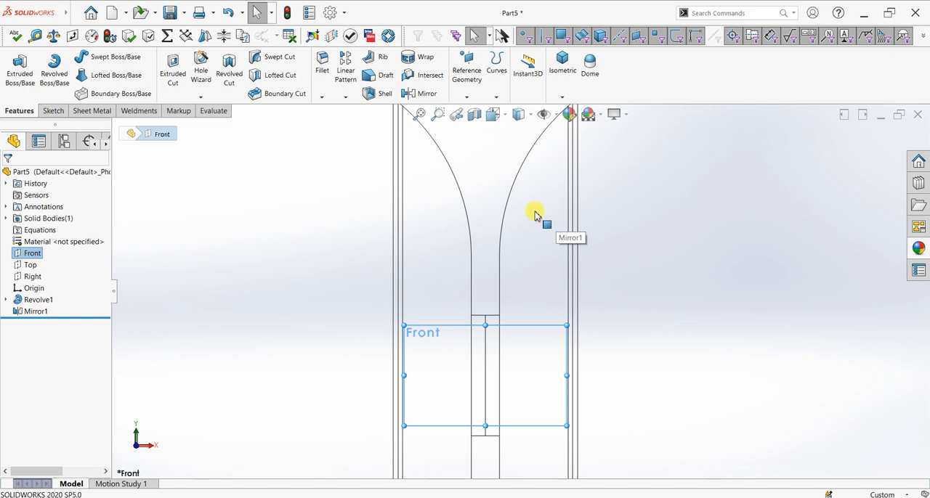
Start a sketch on the Front plane and draw a horizontal centerline from the origin to just beyond the mirrored disc's rim
{"action": "left_click", "coordinate": [46, 110]}
{"action": "left_click", "coordinate": [18, 76]}
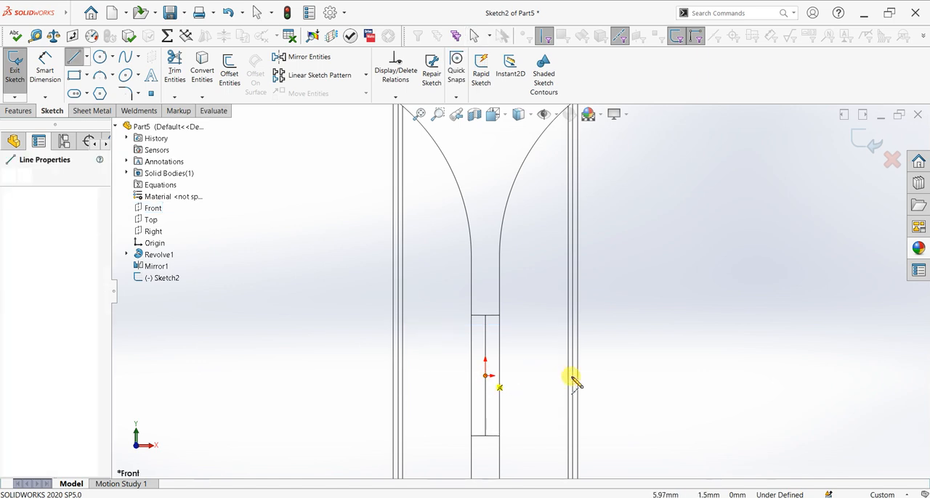
{"action": "left_click", "coordinate": [612, 377]}
{"action": "right_click", "coordinate": [649, 328]}
{"action": "left_click", "coordinate": [660, 337]}
{"action": "scroll", "coordinate": [460, 252], "scroll_direction": "up", "scroll_amount": 3}
{"action": "scroll", "coordinate": [504, 208], "scroll_direction": "down", "scroll_amount": 3}
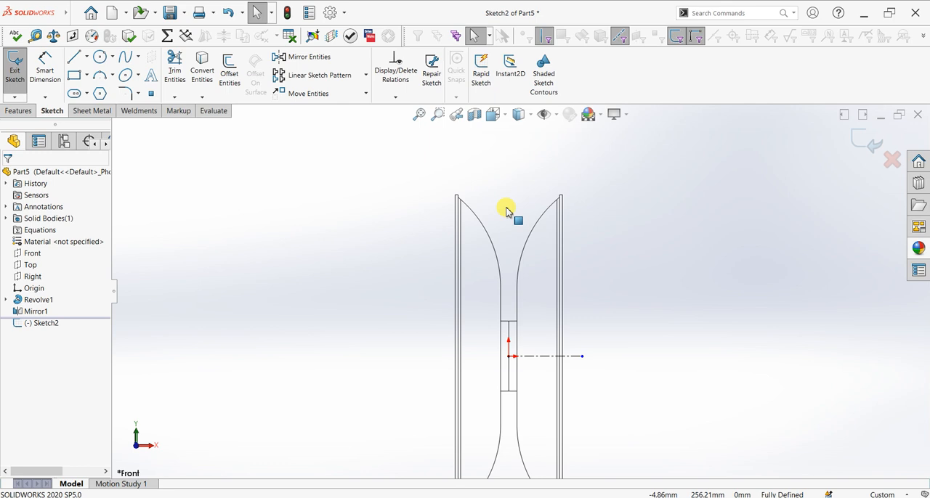
Sketch a closed thin rim profile between the upper corners of the two discs, using two horizontal lines joined by 6 mm slanted ends
{"action": "left_click", "coordinate": [74, 57]}
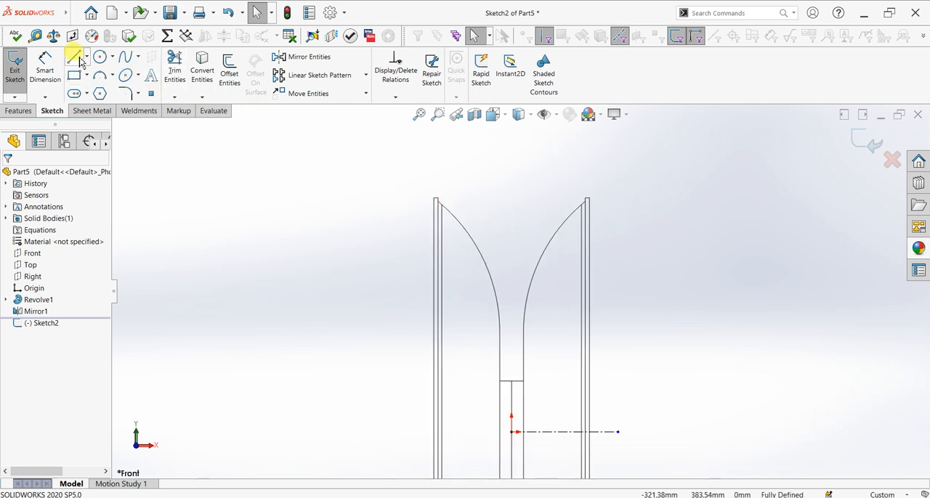
{"action": "scroll", "coordinate": [485, 205], "scroll_direction": "down", "scroll_amount": 5}
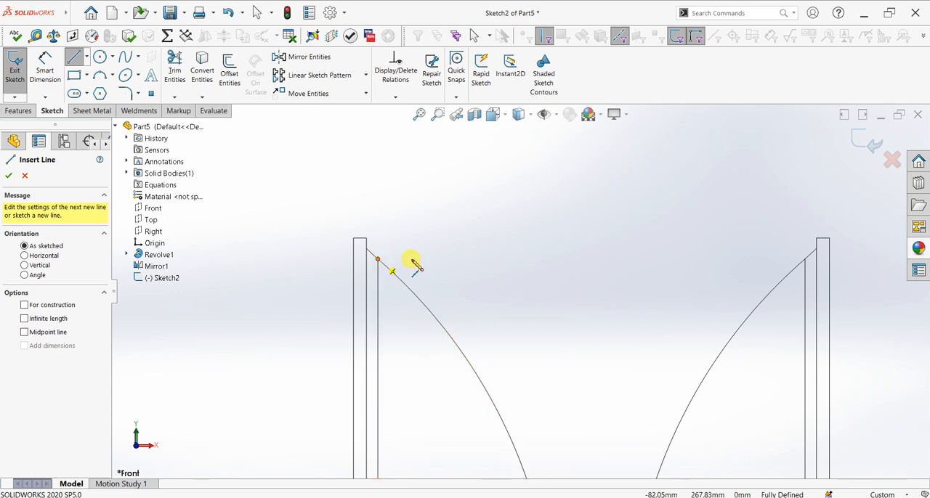
{"action": "left_click", "coordinate": [378, 260]}
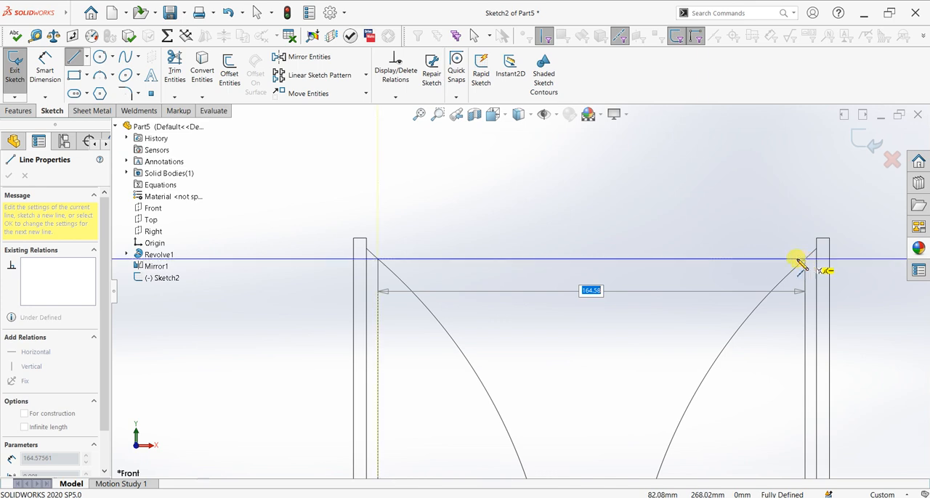
{"action": "left_click", "coordinate": [804, 259]}
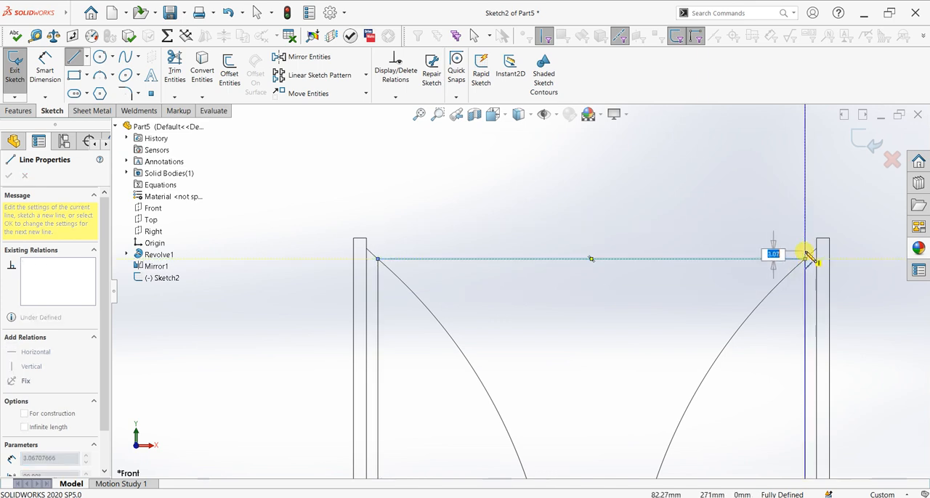
{"action": "type", "text": "6"}
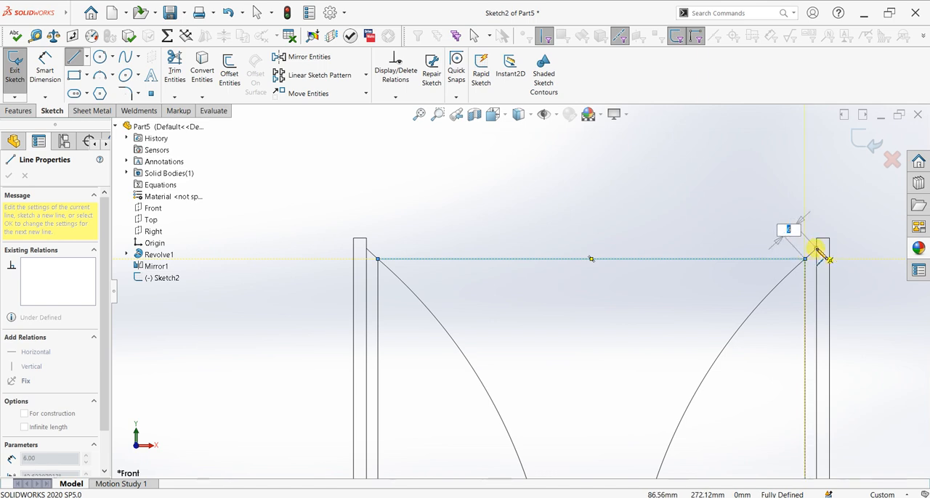
{"action": "key", "text": "Return"}
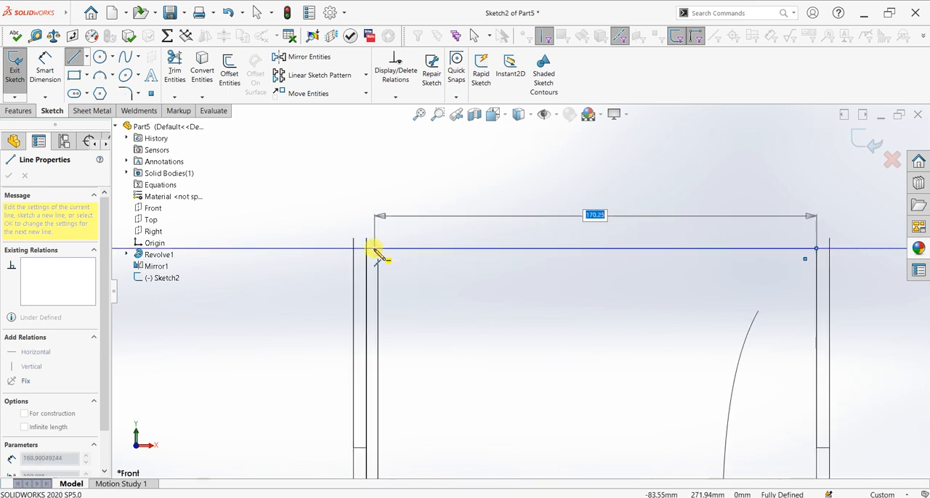
{"action": "left_click", "coordinate": [367, 250]}
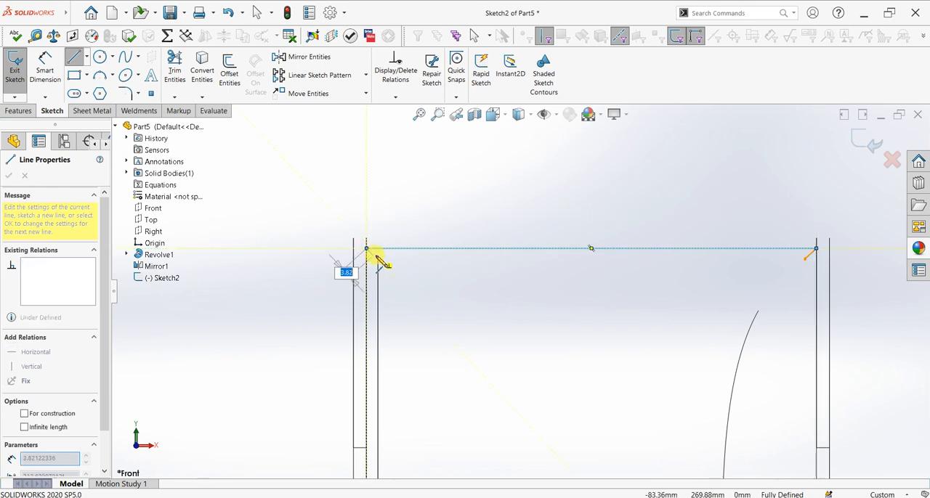
{"action": "right_click", "coordinate": [476, 181]}
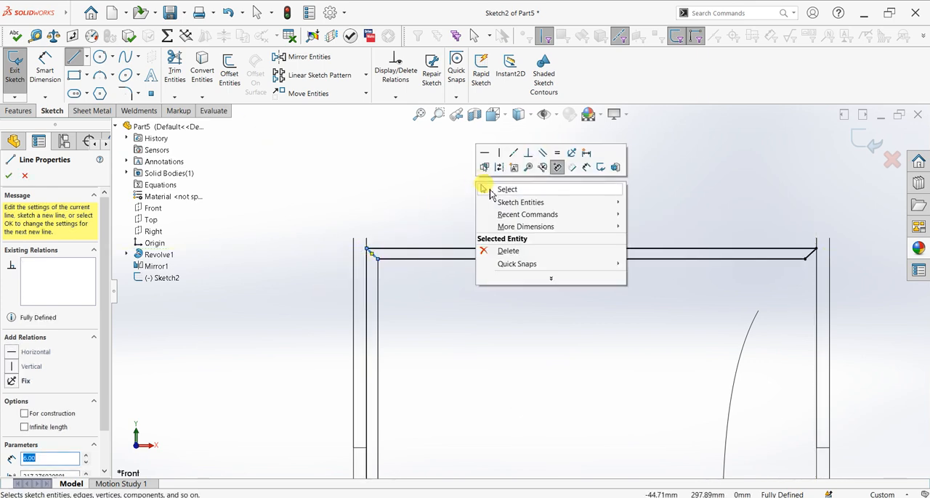
{"action": "left_click", "coordinate": [488, 190]}
{"action": "scroll", "coordinate": [512, 285], "scroll_direction": "up", "scroll_amount": 5}
{"action": "scroll", "coordinate": [467, 387], "scroll_direction": "up", "scroll_amount": 2}
{"action": "scroll", "coordinate": [544, 409], "scroll_direction": "down", "scroll_amount": 6}
{"action": "scroll", "coordinate": [594, 398], "scroll_direction": "up", "scroll_amount": 4}
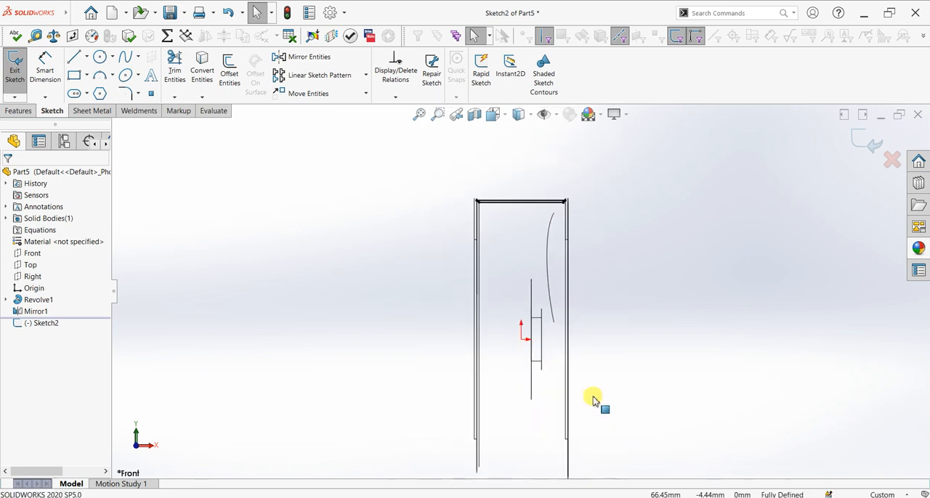
Revolve the closed rim profile region 360 degrees about the horizontal centerline, with Merge result on
{"action": "left_click", "coordinate": [18, 110]}
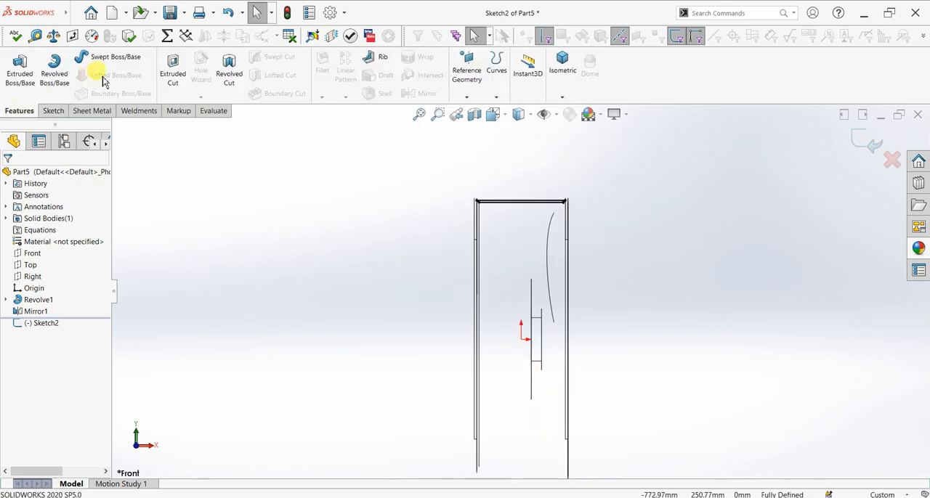
{"action": "left_click", "coordinate": [70, 81]}
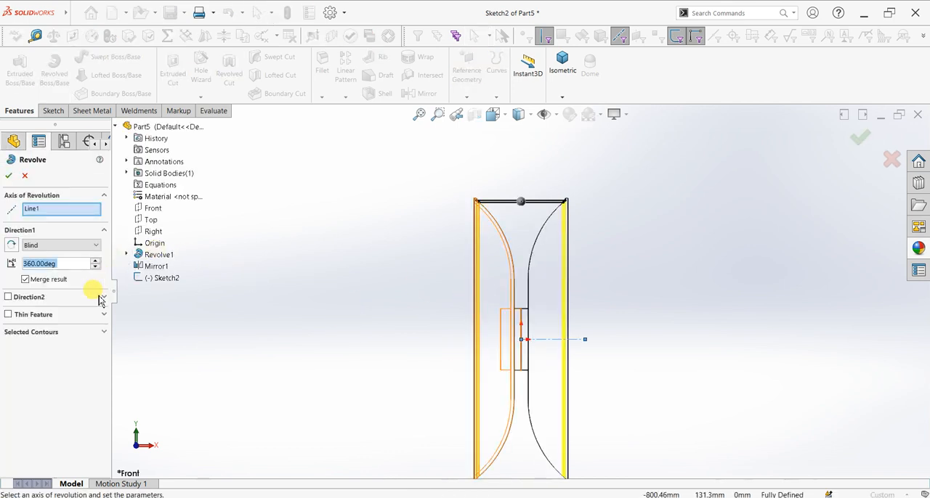
{"action": "left_click", "coordinate": [54, 334]}
{"action": "scroll", "coordinate": [488, 225], "scroll_direction": "up", "scroll_amount": 5}
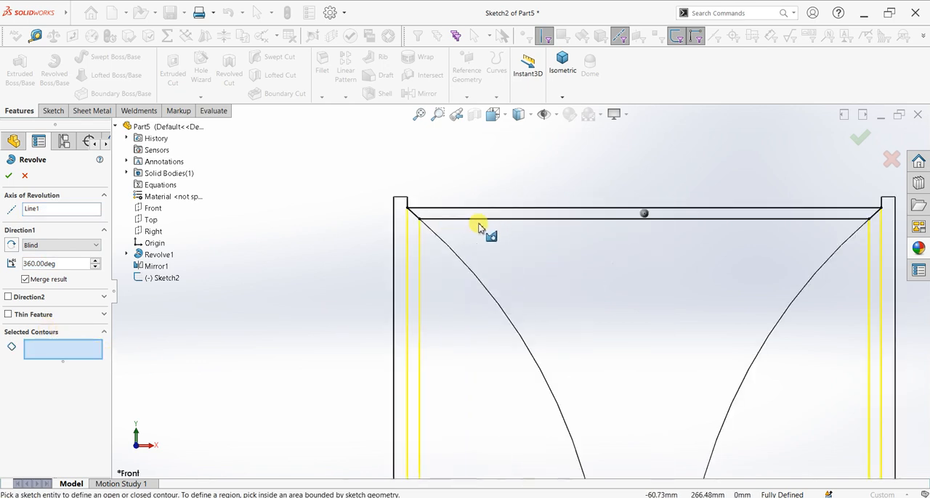
{"action": "left_click", "coordinate": [476, 215]}
{"action": "scroll", "coordinate": [602, 286], "scroll_direction": "down", "scroll_amount": 5}
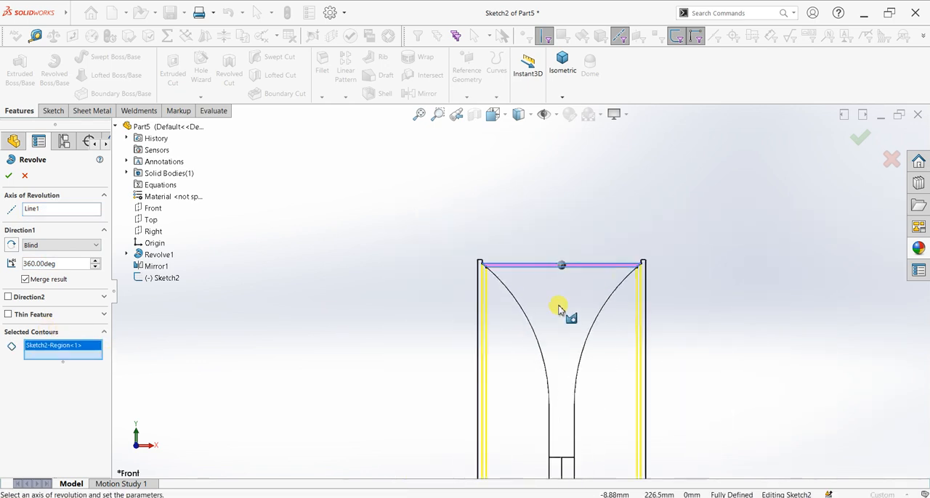
{"action": "left_click", "coordinate": [77, 209]}
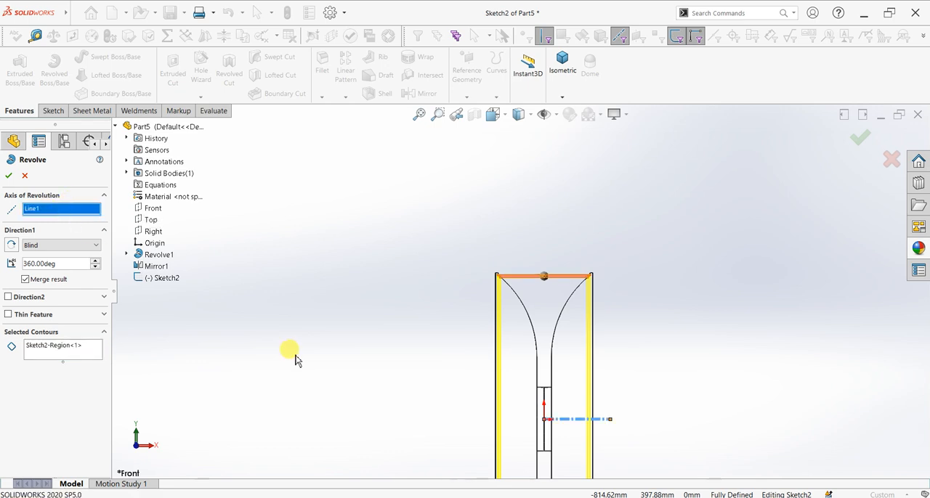
{"action": "left_click", "coordinate": [573, 420]}
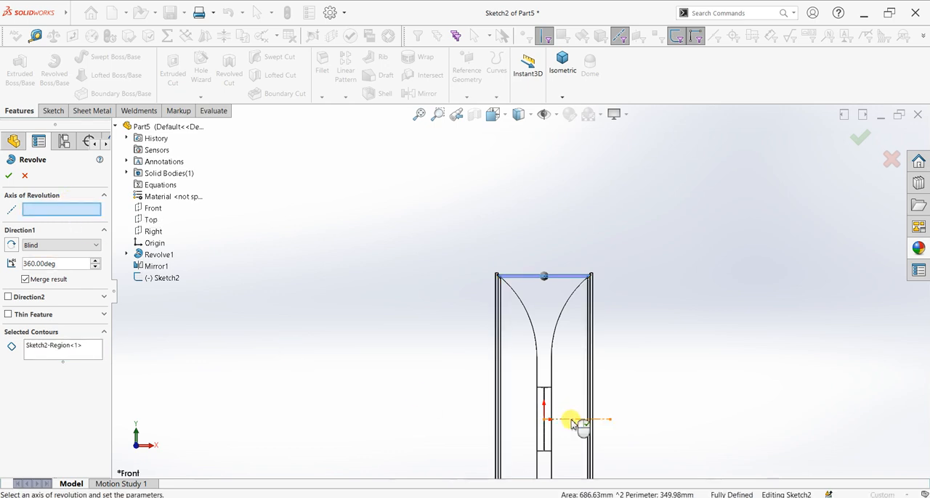
{"action": "left_click", "coordinate": [12, 179]}
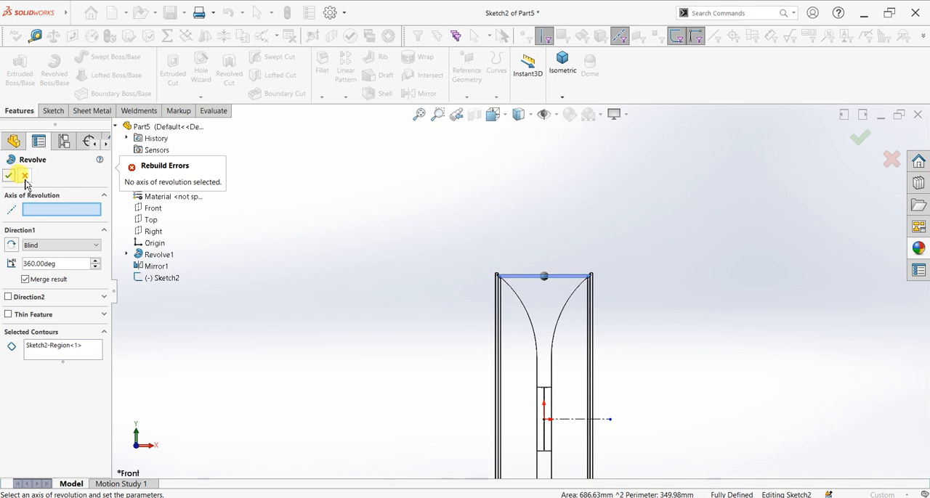
{"action": "left_click", "coordinate": [566, 420]}
{"action": "left_click", "coordinate": [8, 179]}
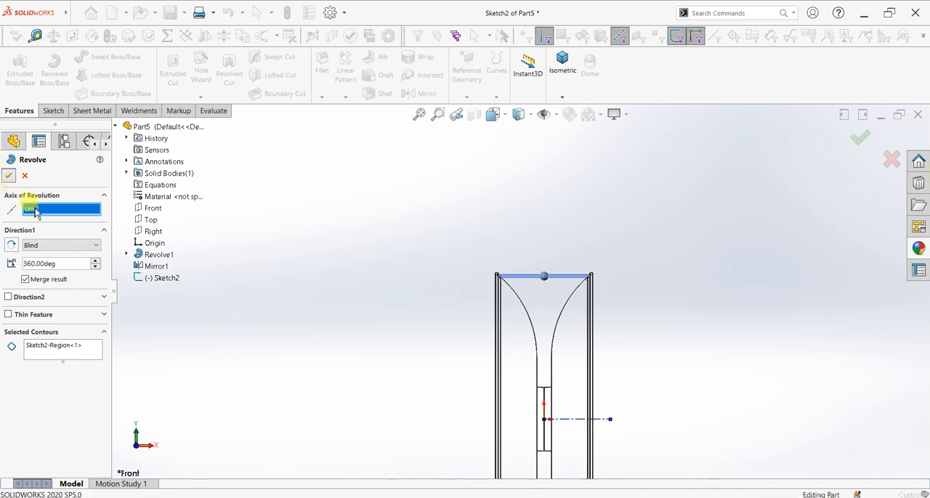
Switch the model's display style back to Shaded With Edges
{"action": "left_click", "coordinate": [520, 116]}
{"action": "left_click", "coordinate": [517, 156]}
{"action": "middle_click_drag", "start_coordinate": [471, 283], "coordinate": [526, 374]}
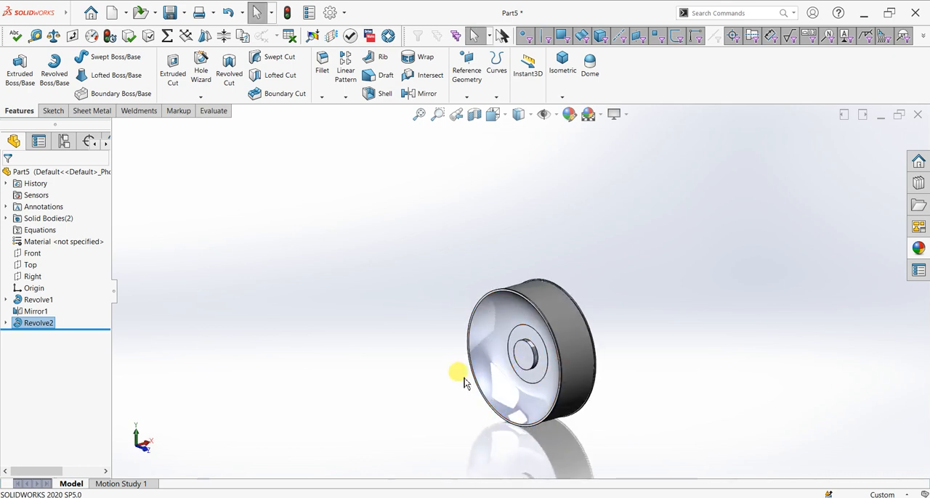
{"action": "scroll", "coordinate": [504, 351], "scroll_direction": "down", "scroll_amount": 5}
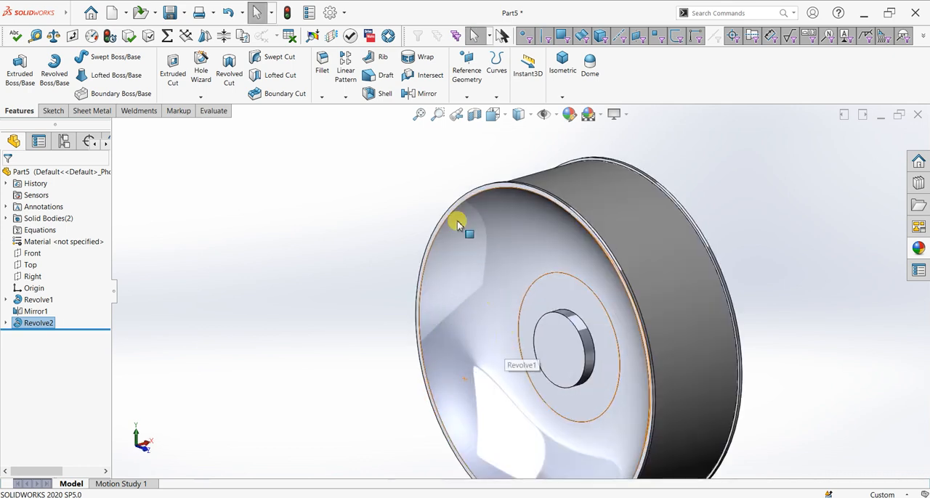
Start a sketch on the front disc's narrow outer ring face and draw a vertical centerline from the origin up to the outer edge
{"action": "left_click", "coordinate": [488, 194]}
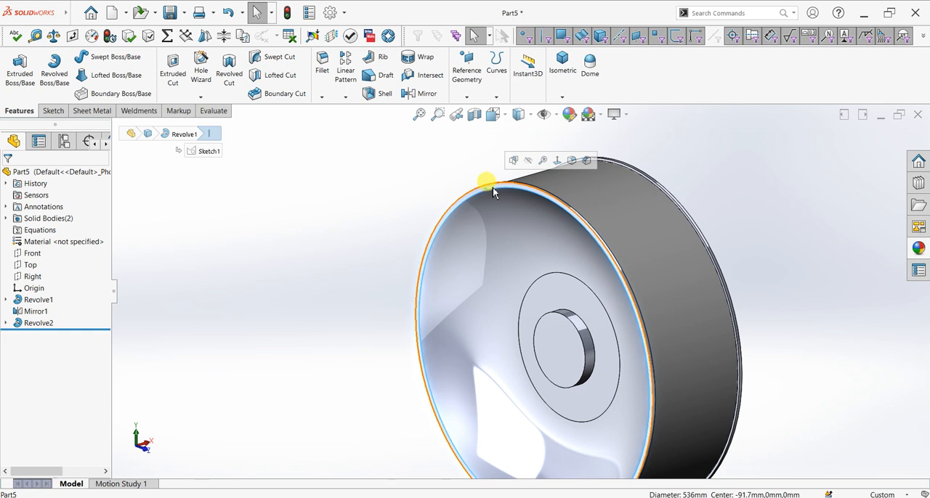
{"action": "left_click", "coordinate": [493, 188]}
{"action": "key", "text": "ctrl+8"}
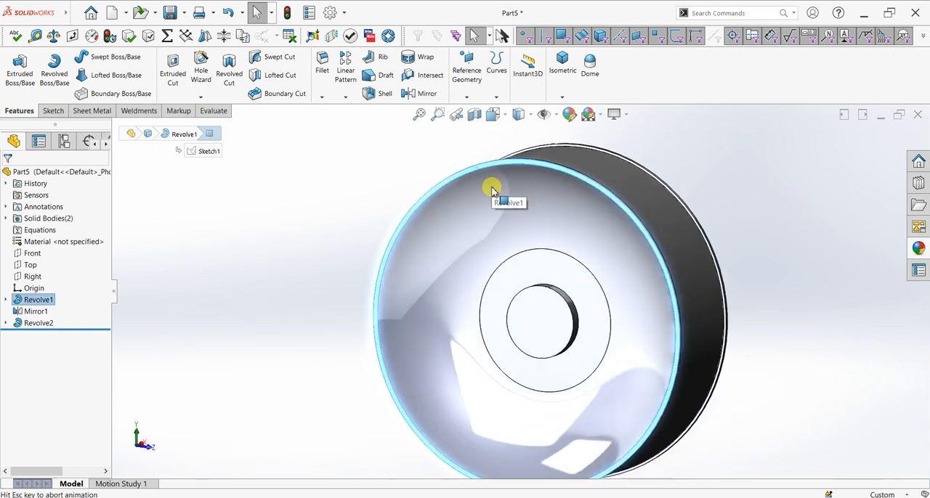
{"action": "left_click", "coordinate": [53, 111]}
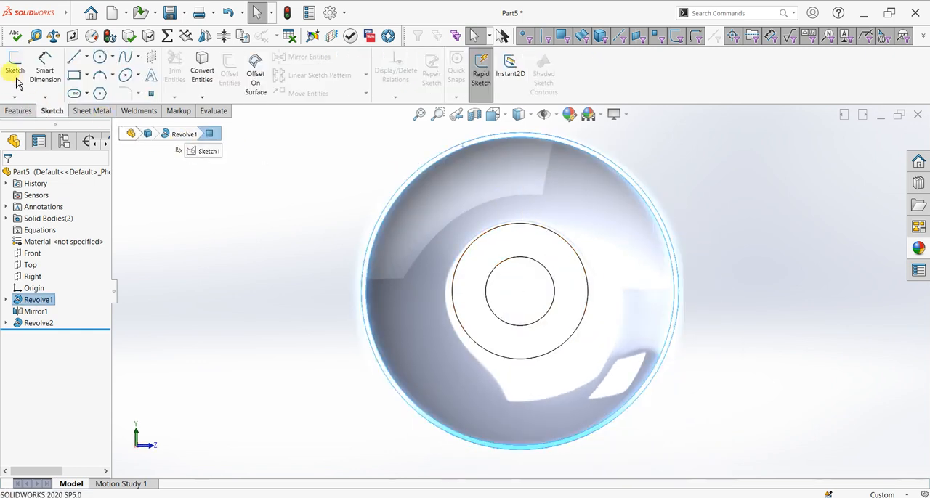
{"action": "left_click", "coordinate": [16, 79]}
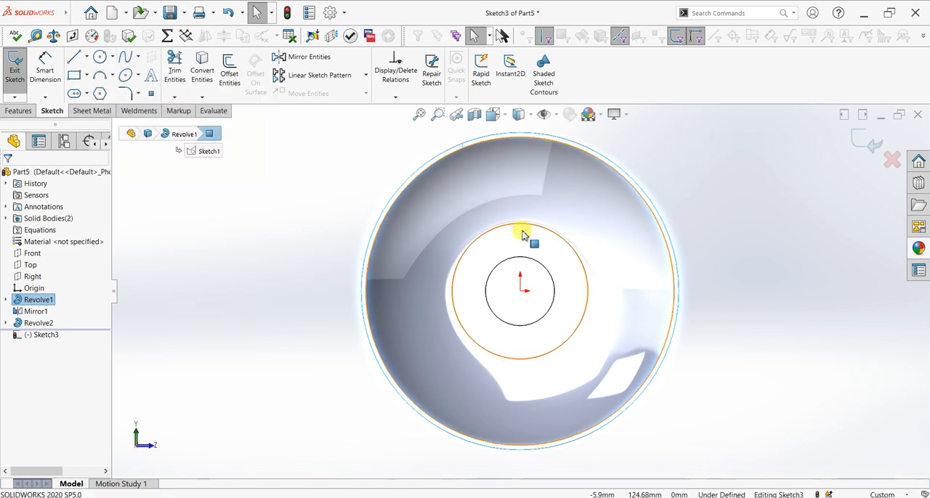
{"action": "scroll", "coordinate": [521, 235], "scroll_direction": "down", "scroll_amount": 2}
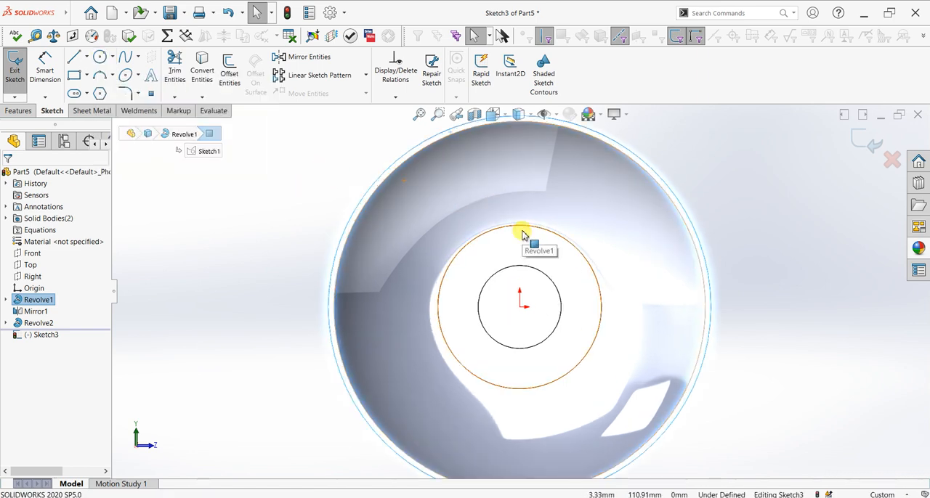
{"action": "left_click", "coordinate": [75, 58]}
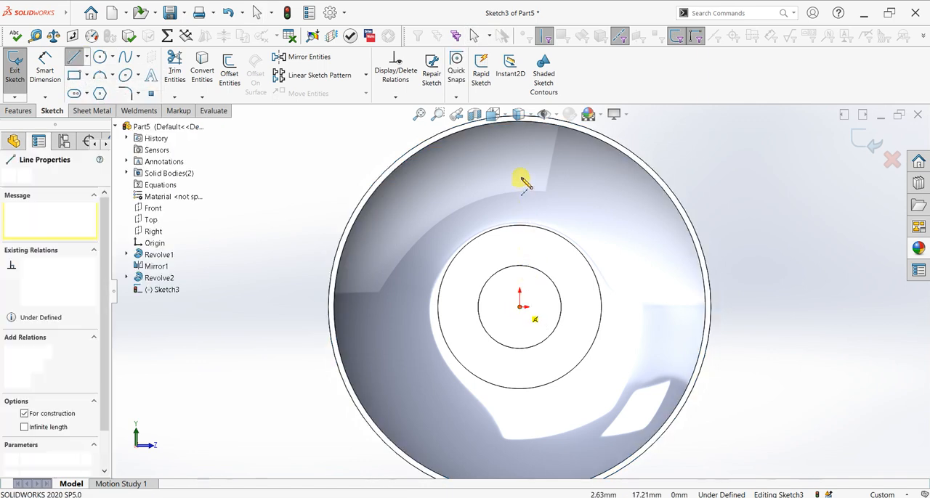
{"action": "scroll", "coordinate": [521, 180], "scroll_direction": "up", "scroll_amount": 1}
{"action": "left_click", "coordinate": [520, 148]}
{"action": "right_click", "coordinate": [628, 155]}
{"action": "left_click", "coordinate": [631, 161]}
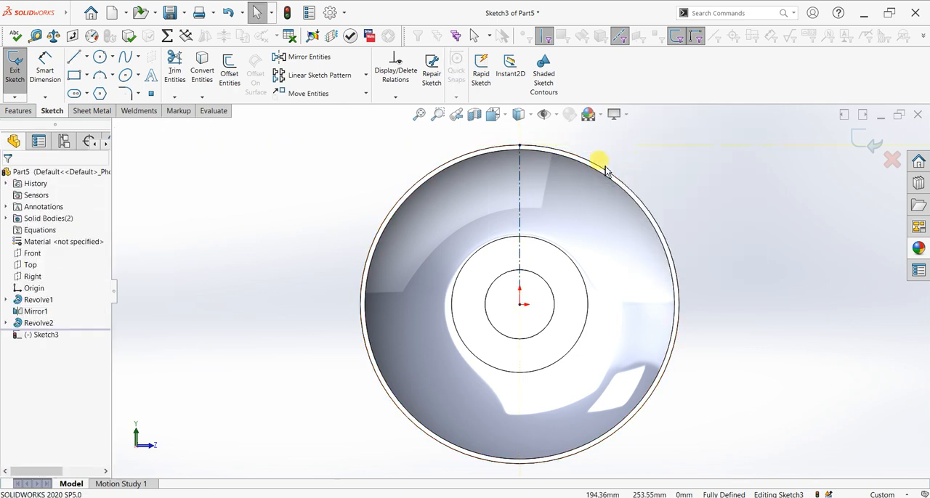
Sketch a three-point arc of about 117 mm radius bulging left, with both endpoints on the vertical centerline
{"action": "scroll", "coordinate": [535, 204], "scroll_direction": "down", "scroll_amount": 1}
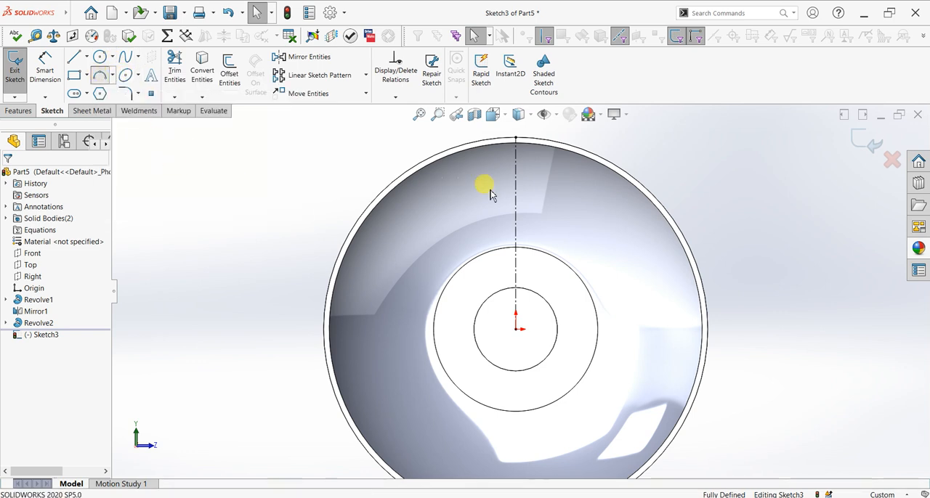
{"action": "left_click", "coordinate": [516, 166]}
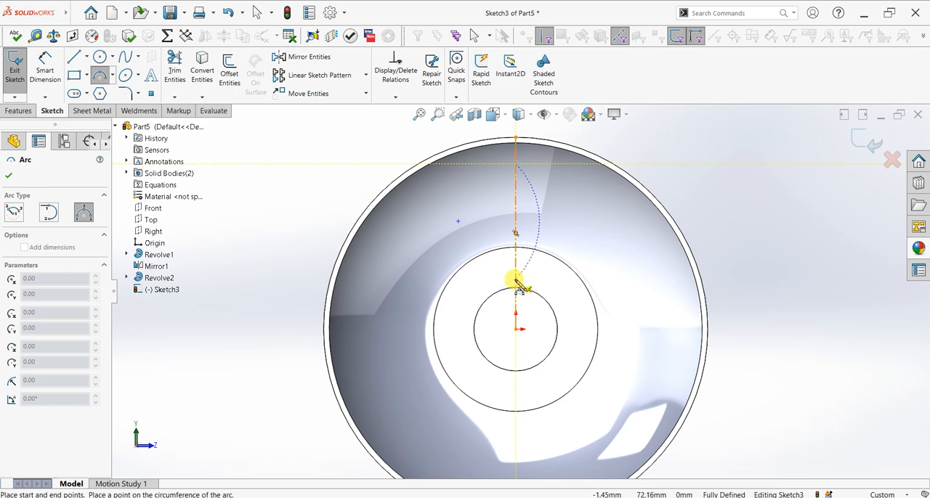
{"action": "left_click", "coordinate": [516, 280]}
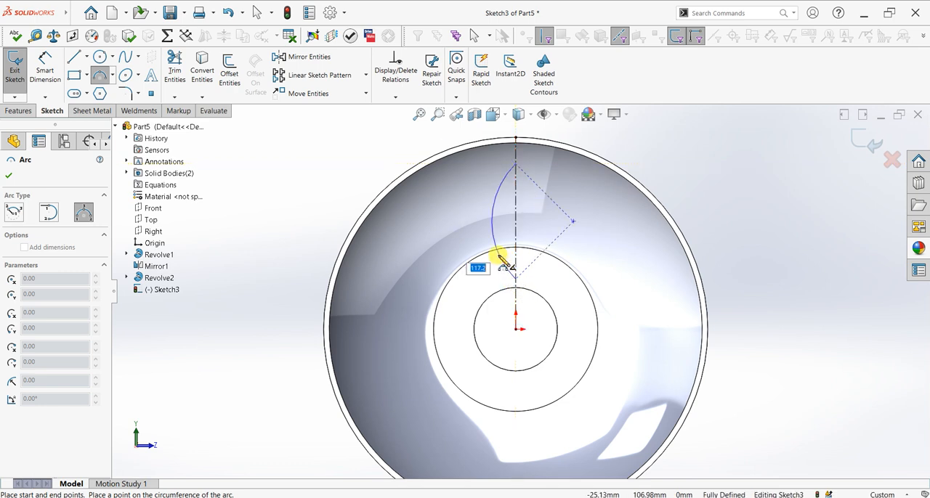
{"action": "left_click", "coordinate": [500, 260]}
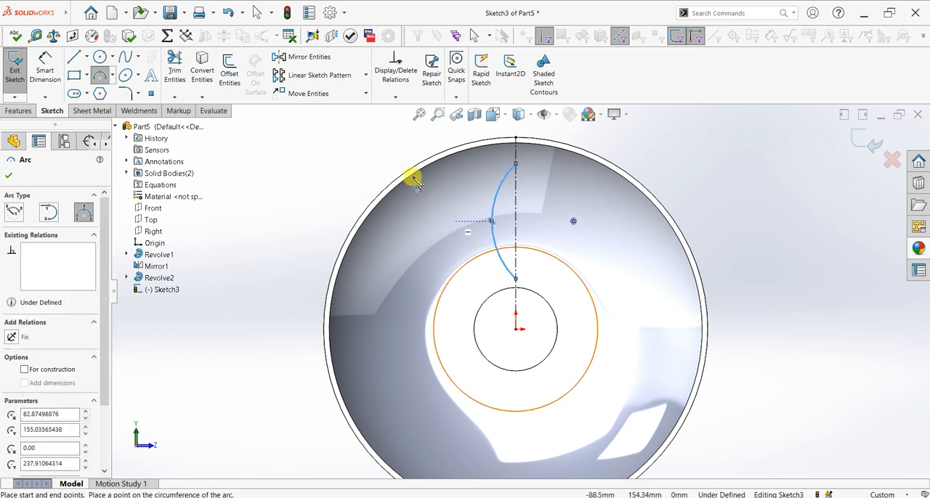
{"action": "key", "text": "Escape"}
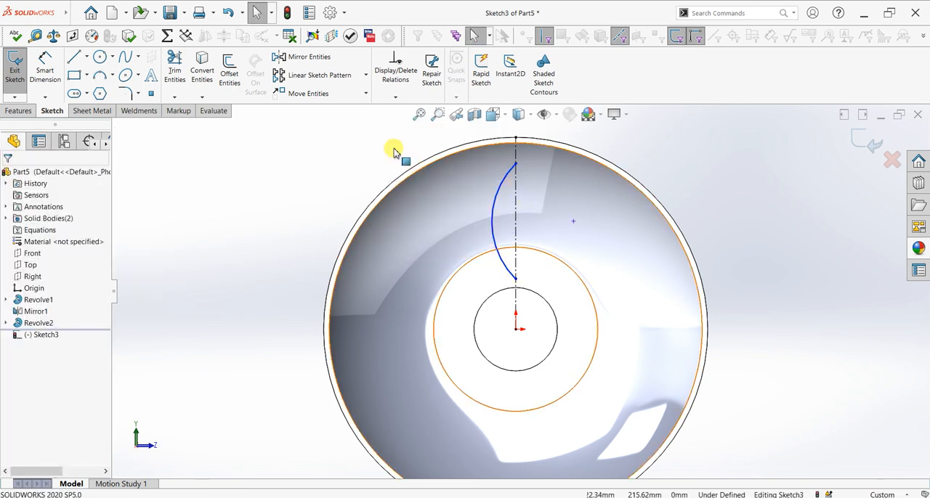
Dimension the arc's upper endpoint 35 mm below the top end of the centerline
{"action": "left_click", "coordinate": [45, 69]}
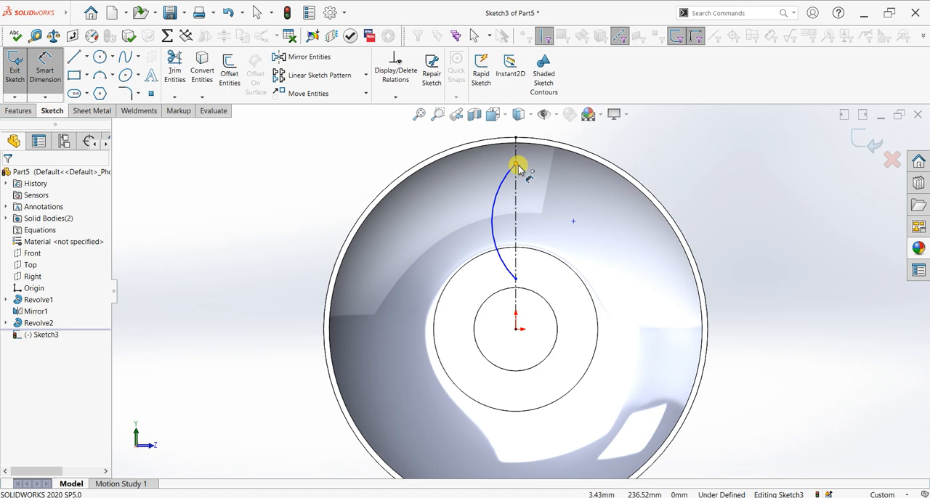
{"action": "left_click", "coordinate": [516, 163]}
{"action": "left_click", "coordinate": [516, 138]}
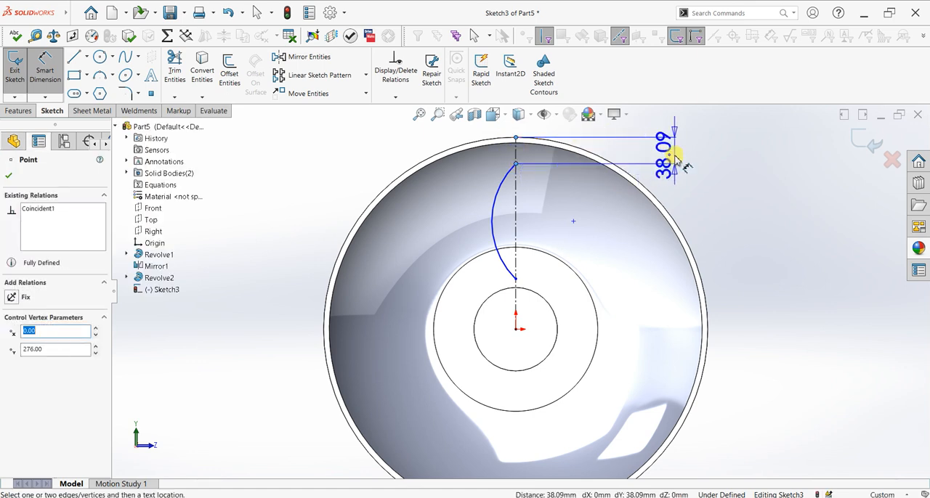
{"action": "left_click", "coordinate": [680, 157]}
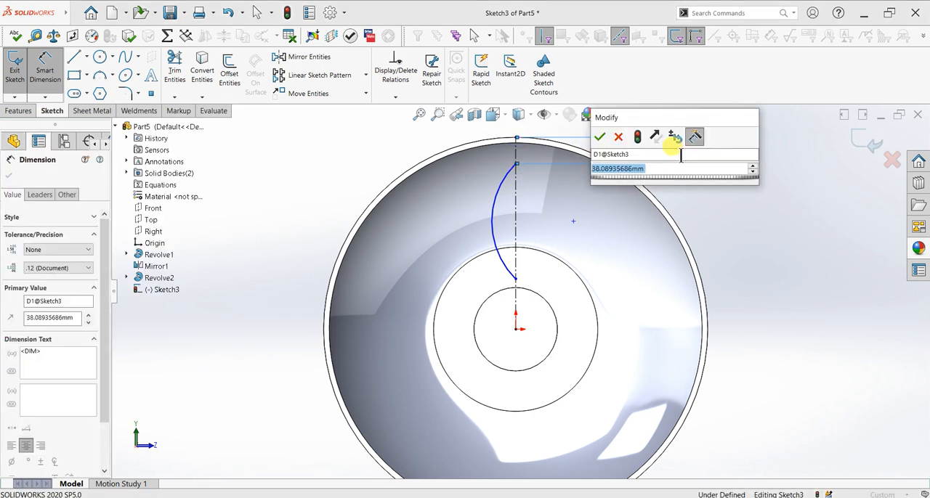
{"action": "type", "text": "35"}
{"action": "key", "text": "Return"}
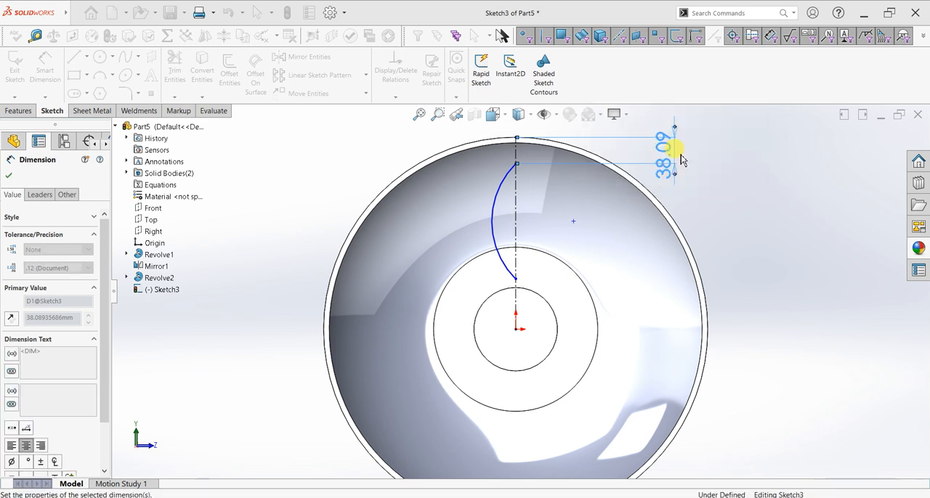
Dimension the arc's lower endpoint 72 mm above the origin
{"action": "left_click", "coordinate": [516, 278]}
{"action": "left_click", "coordinate": [516, 329]}
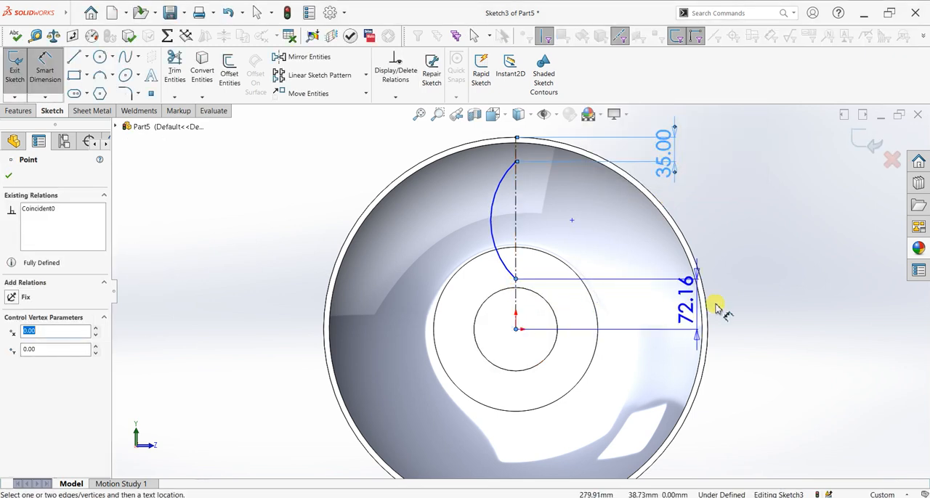
{"action": "left_click", "coordinate": [748, 308]}
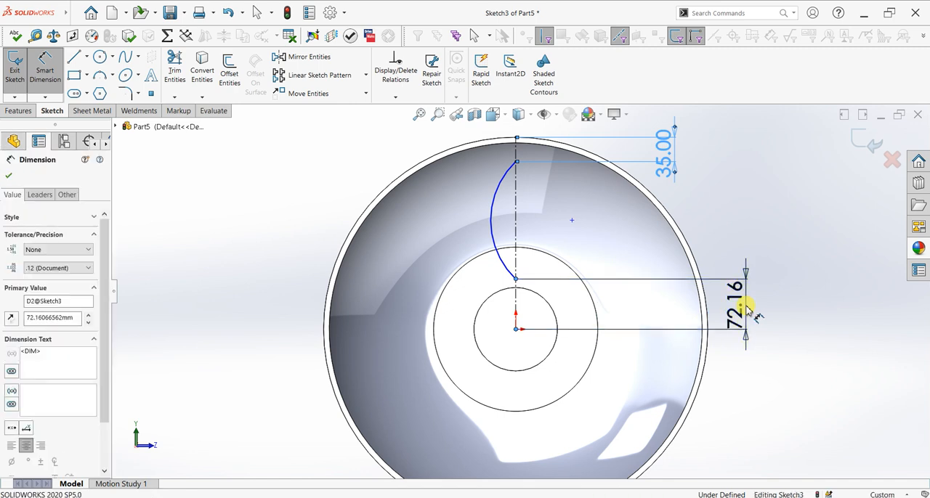
{"action": "type", "text": "72"}
{"action": "key", "text": "Return"}
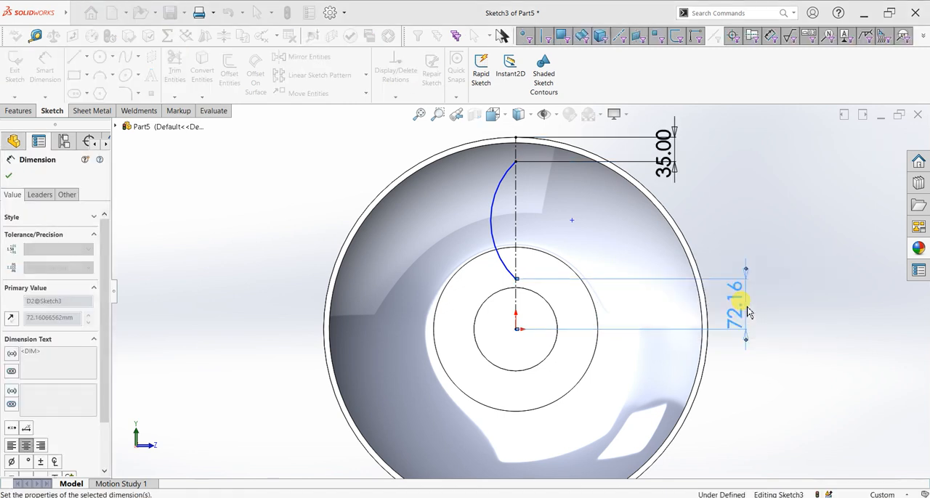
Dimension the horizontal distance from the arc's midpoint to the vertical centerline and set it to 32 mm
{"action": "left_click", "coordinate": [493, 222]}
{"action": "left_click", "coordinate": [515, 225]}
{"action": "left_click", "coordinate": [329, 231]}
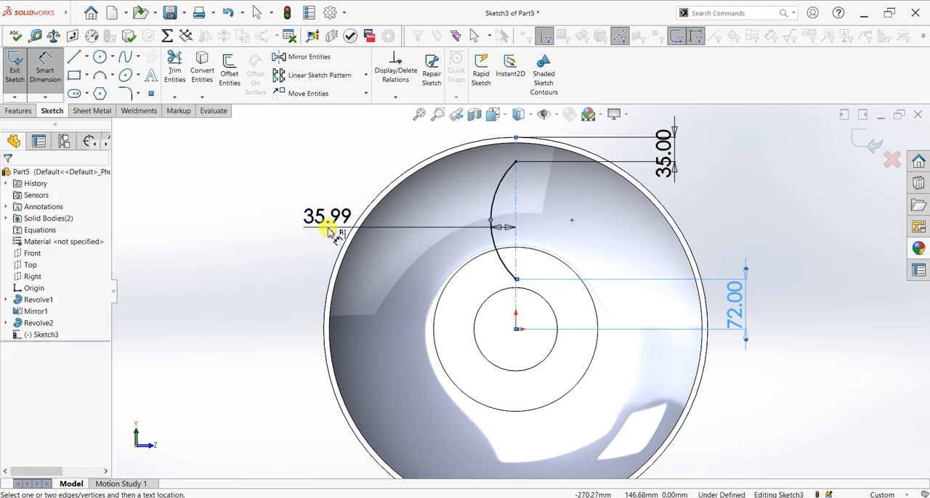
{"action": "left_click", "coordinate": [329, 231]}
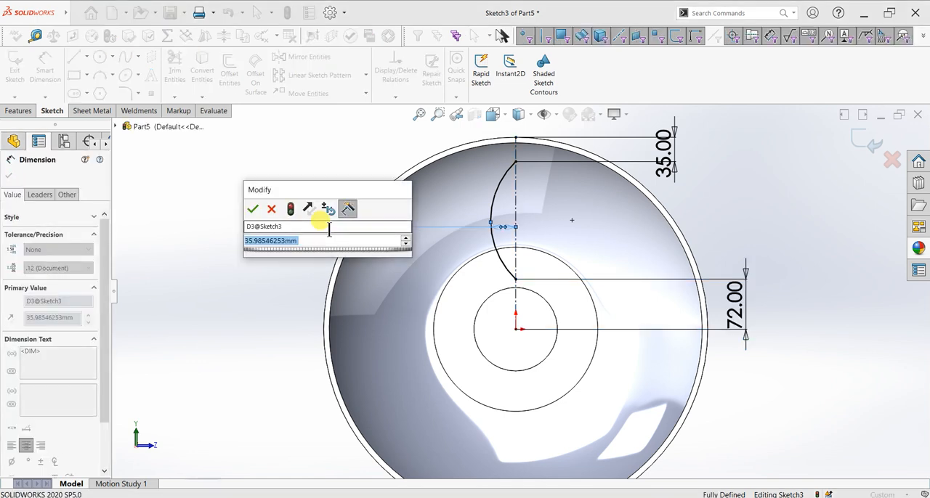
{"action": "type", "text": "32"}
{"action": "key", "text": "Return"}
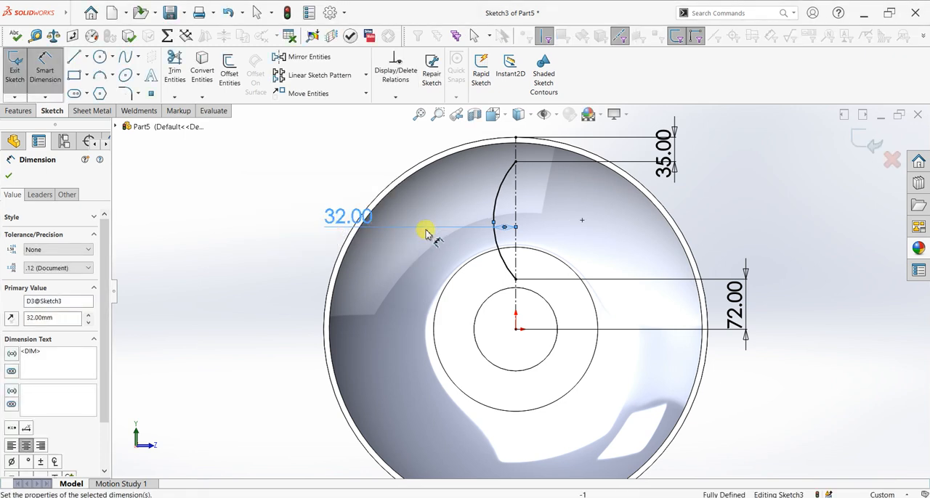
Change the distance between the arc and the vertical centerline to 35 mm and finish dimensioning
{"action": "double_click", "coordinate": [357, 215]}
{"action": "type", "text": "35"}
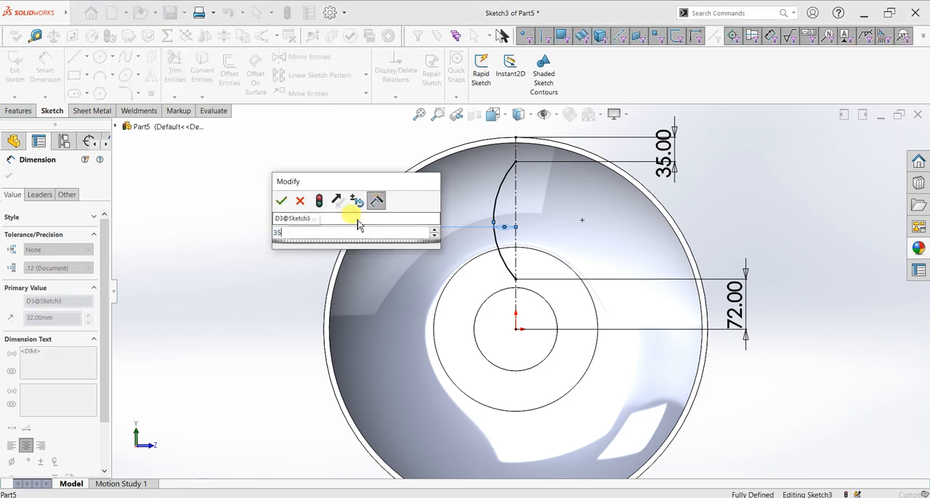
{"action": "key", "text": "Return"}
{"action": "left_click", "coordinate": [8, 178]}
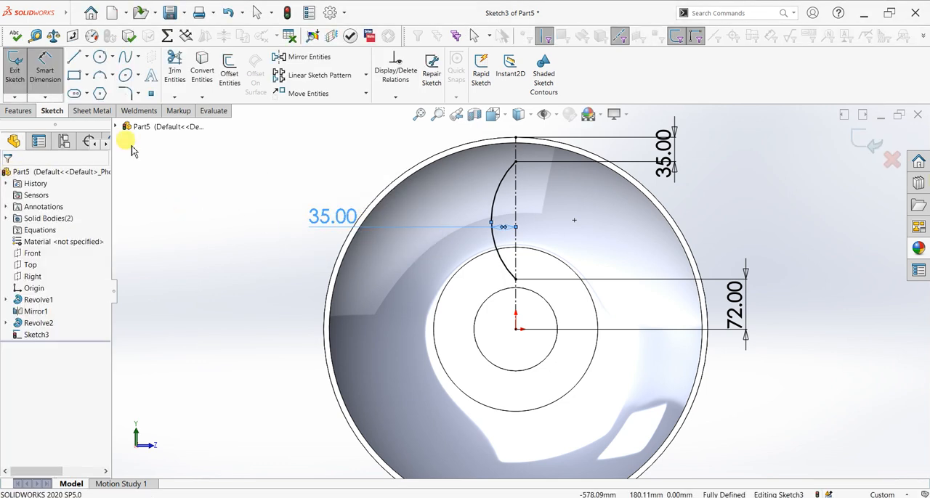
Mirror the arc about the vertical centerline, keeping the original, to close the leaf-shaped profile
{"action": "left_click", "coordinate": [311, 59]}
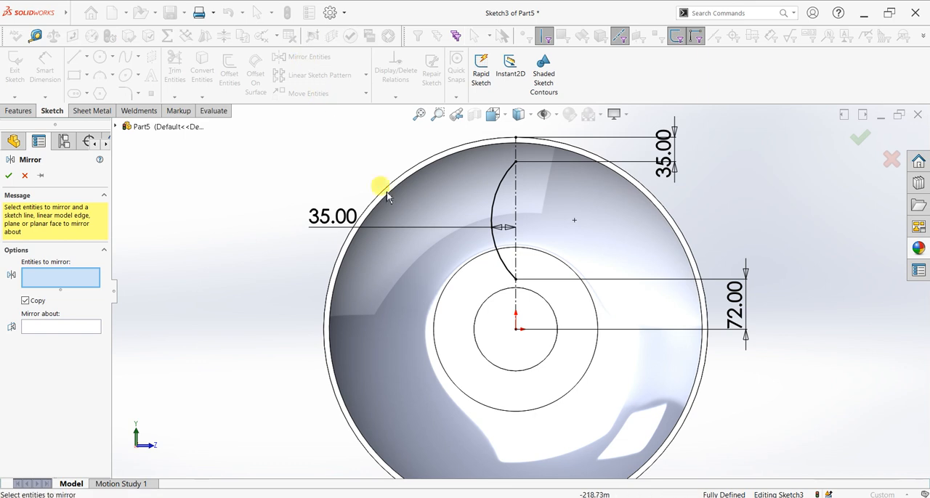
{"action": "scroll", "coordinate": [556, 187], "scroll_direction": "down", "scroll_amount": 2}
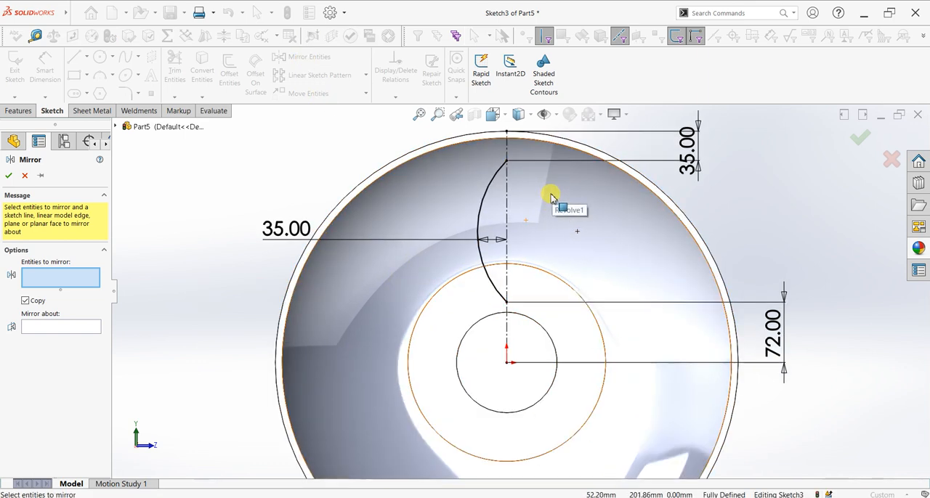
{"action": "left_click", "coordinate": [493, 186]}
{"action": "left_click", "coordinate": [64, 328]}
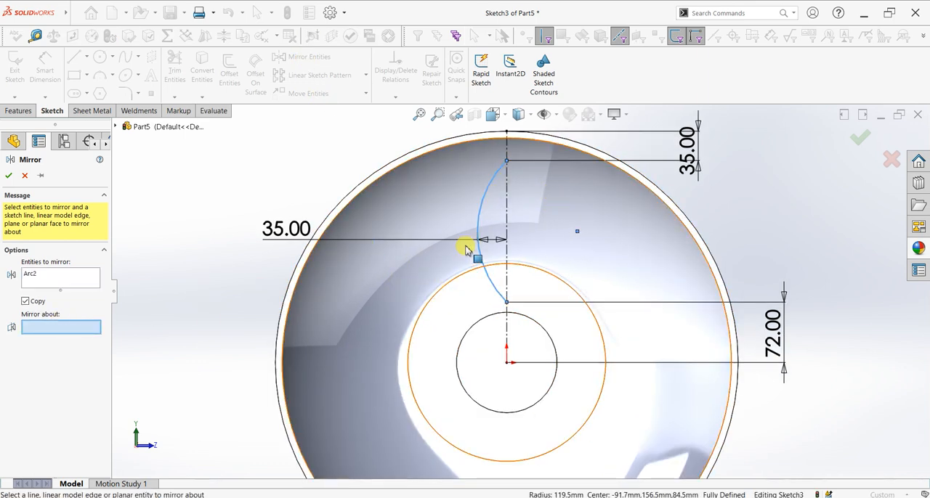
{"action": "left_click", "coordinate": [506, 213]}
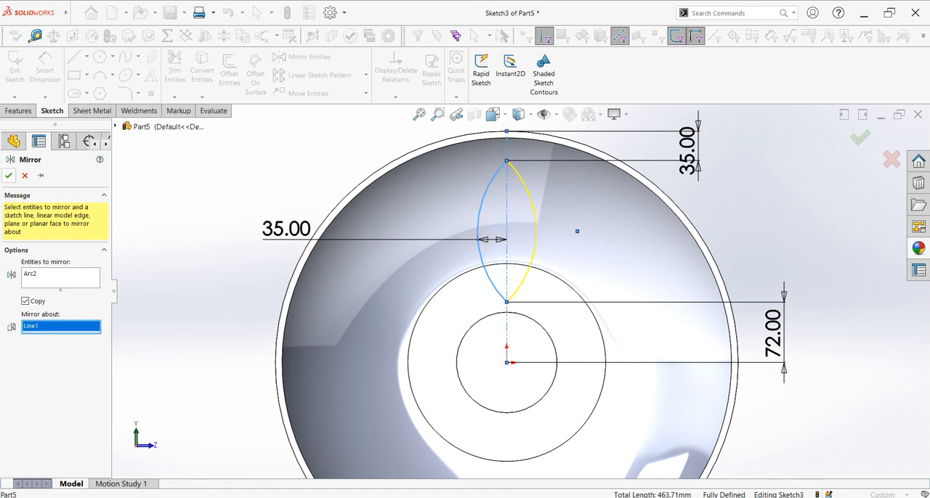
{"action": "key", "text": "Return"}
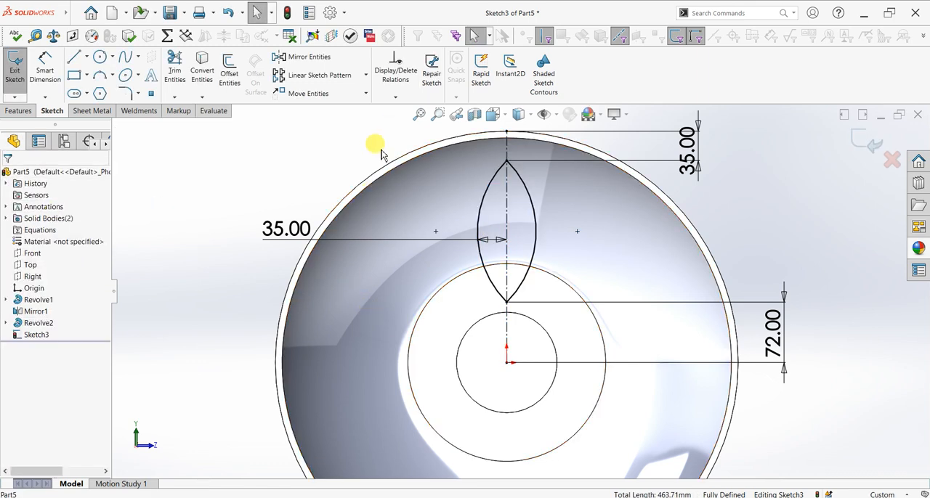
Circular-pattern both arcs of the leaf profile around the origin with 10 equally spaced instances over 360 degrees
{"action": "left_click", "coordinate": [365, 75]}
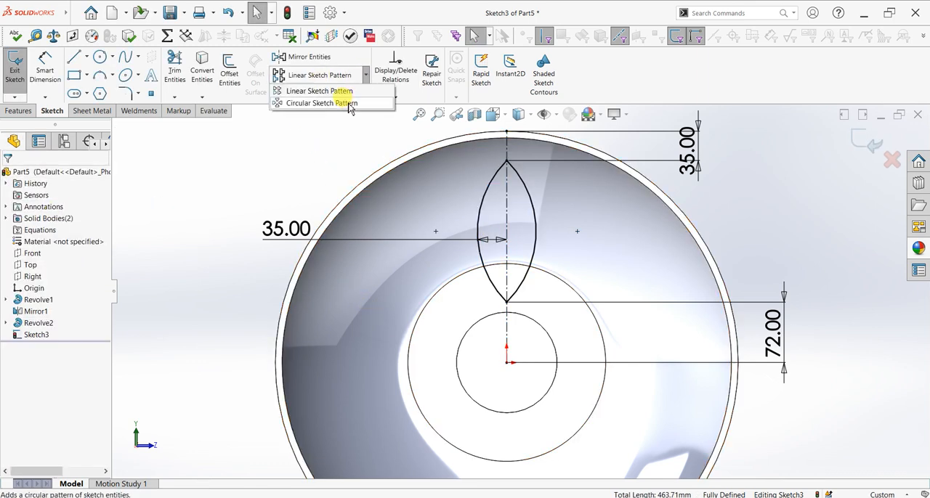
{"action": "left_click", "coordinate": [349, 103]}
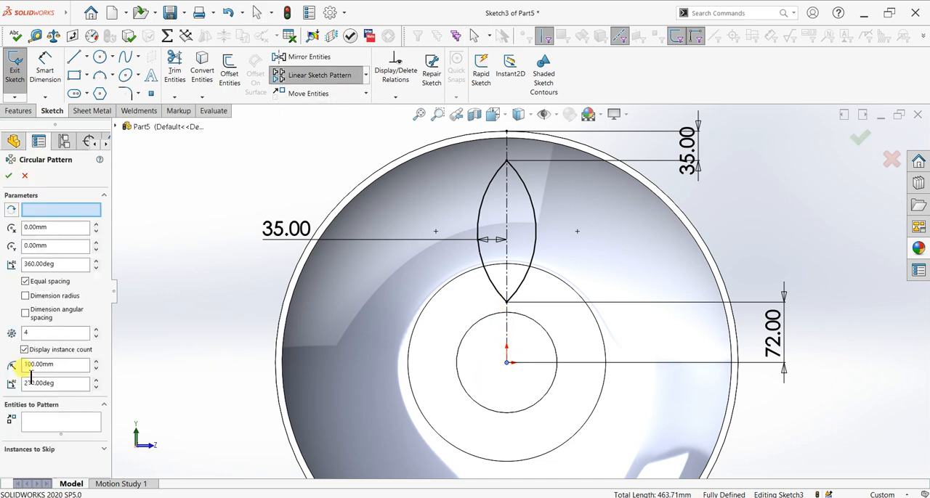
{"action": "left_click", "coordinate": [44, 421]}
{"action": "left_click", "coordinate": [529, 194]}
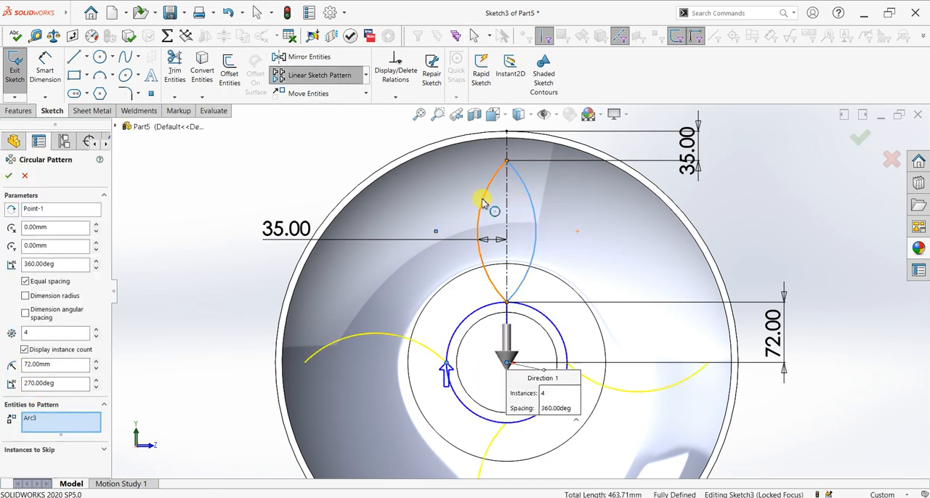
{"action": "left_click", "coordinate": [485, 204]}
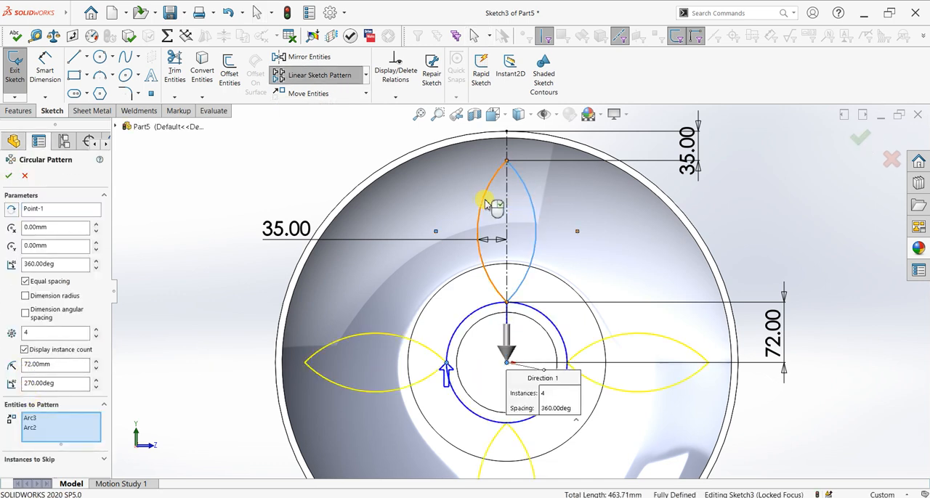
{"action": "left_click", "coordinate": [96, 329]}
{"action": "left_click", "coordinate": [96, 330]}
{"action": "left_click", "coordinate": [96, 330]}
{"action": "left_click", "coordinate": [96, 329]}
{"action": "left_click", "coordinate": [96, 330]}
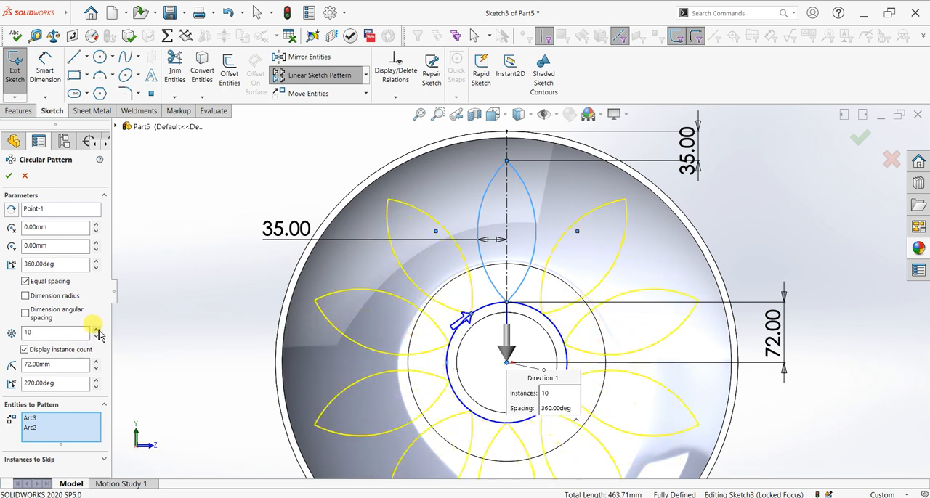
{"action": "key", "text": "z"}
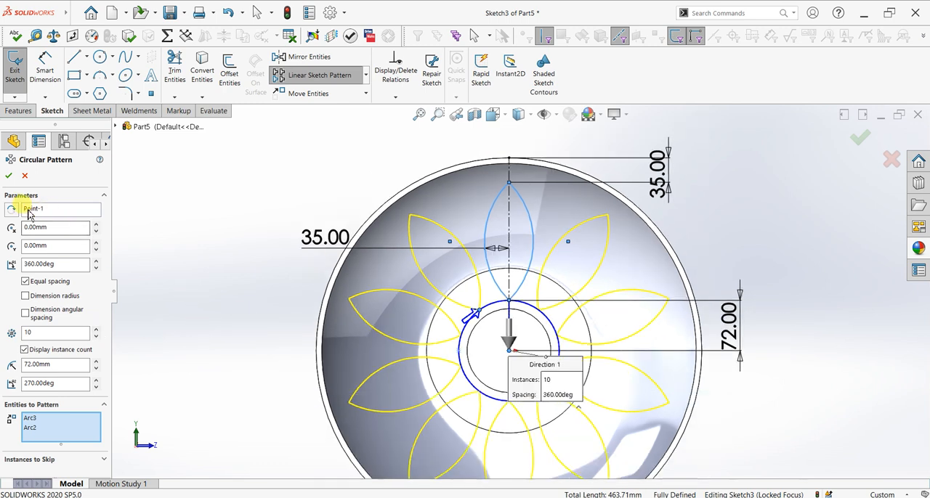
{"action": "left_click", "coordinate": [7, 175]}
Cut-extrude the ten leaf profiles with the Through All end condition to open the wheel's discs
{"action": "left_click", "coordinate": [19, 111]}
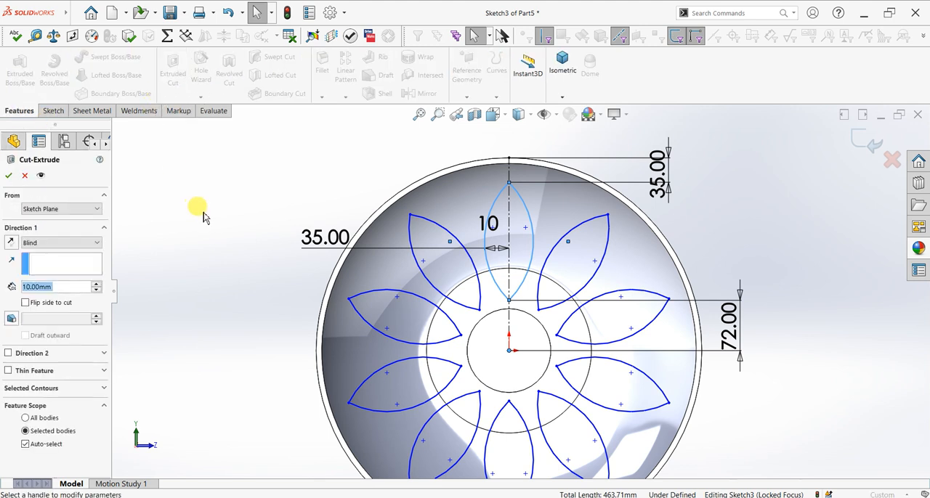
{"action": "left_click", "coordinate": [76, 241]}
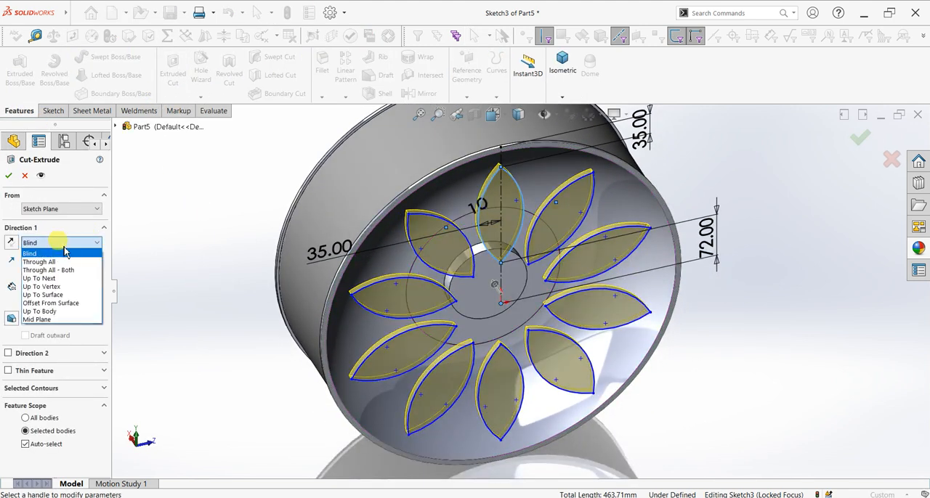
{"action": "left_click", "coordinate": [62, 255]}
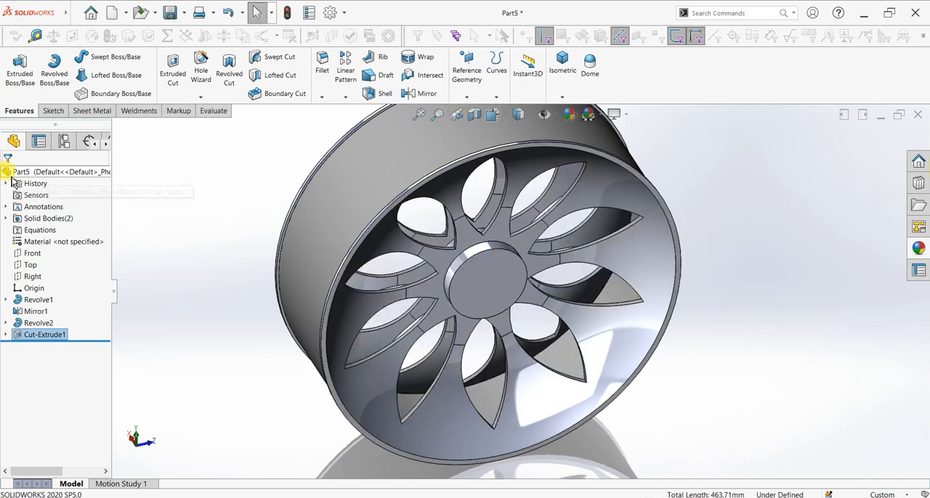
Start a sketch on the circular face of the central hub and draw an 80 mm diameter circle centered on the origin
{"action": "middle_click_drag", "start_coordinate": [639, 435], "coordinate": [550, 337]}
{"action": "left_click", "coordinate": [481, 242]}
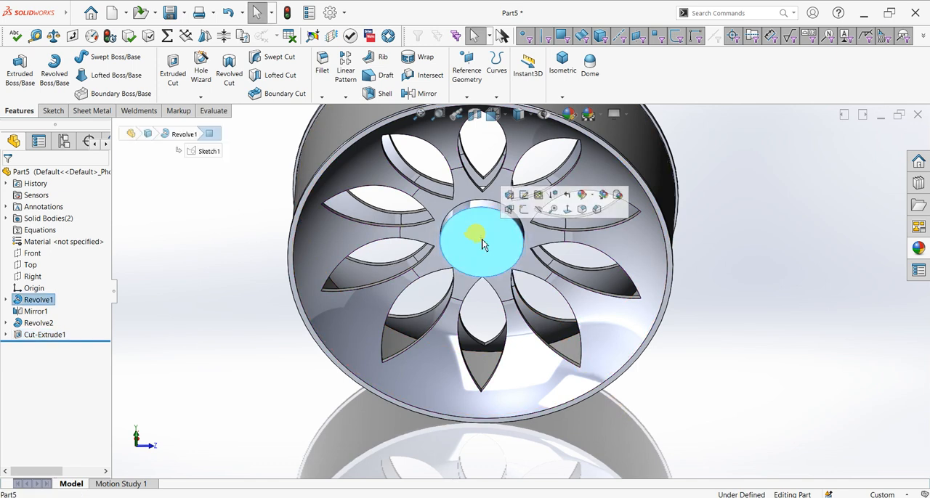
{"action": "key", "text": "ctrl+8"}
{"action": "scroll", "coordinate": [582, 269], "scroll_direction": "down", "scroll_amount": 5}
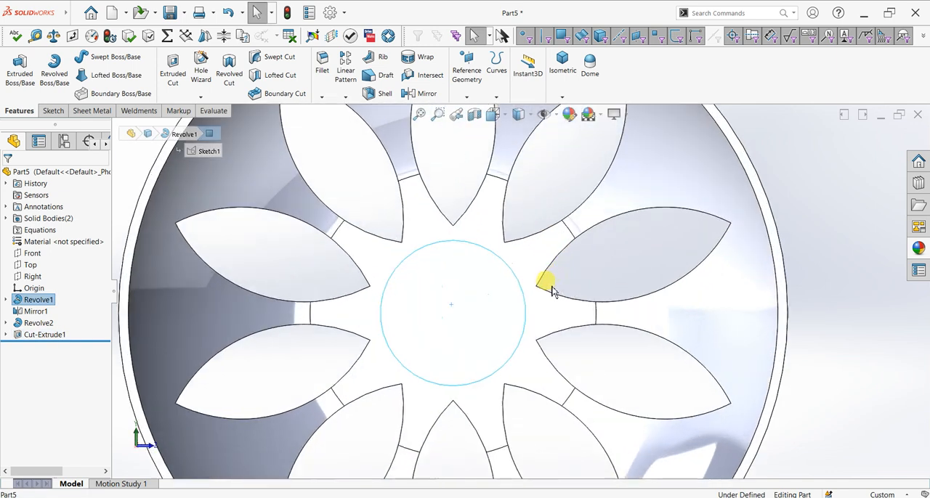
{"action": "left_click", "coordinate": [53, 111]}
{"action": "left_click", "coordinate": [15, 66]}
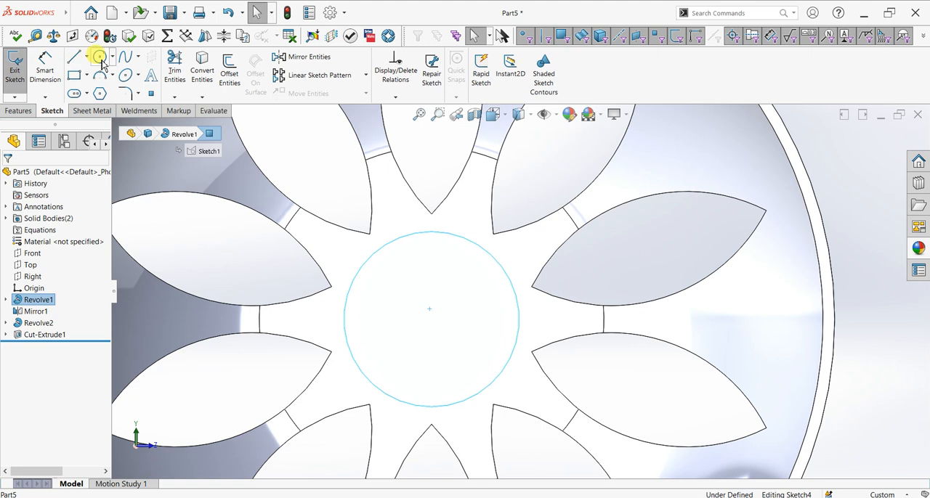
{"action": "left_click", "coordinate": [431, 318]}
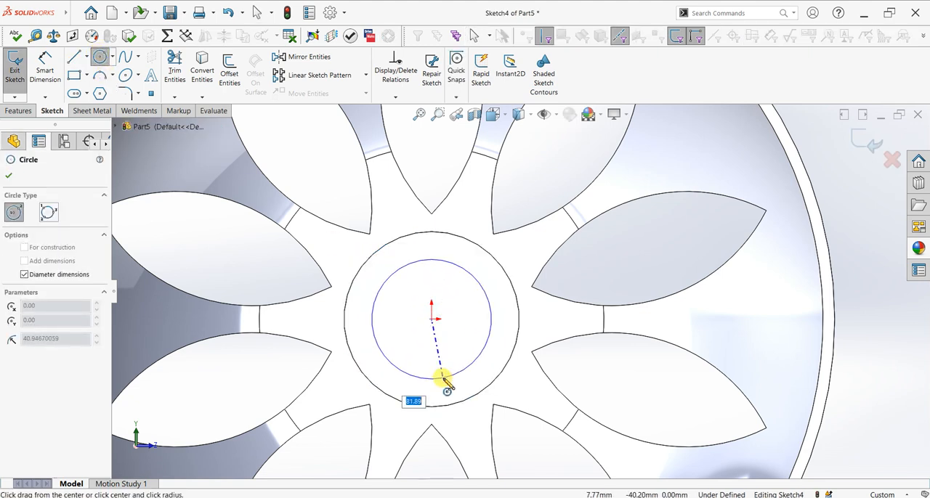
{"action": "key", "text": "Return"}
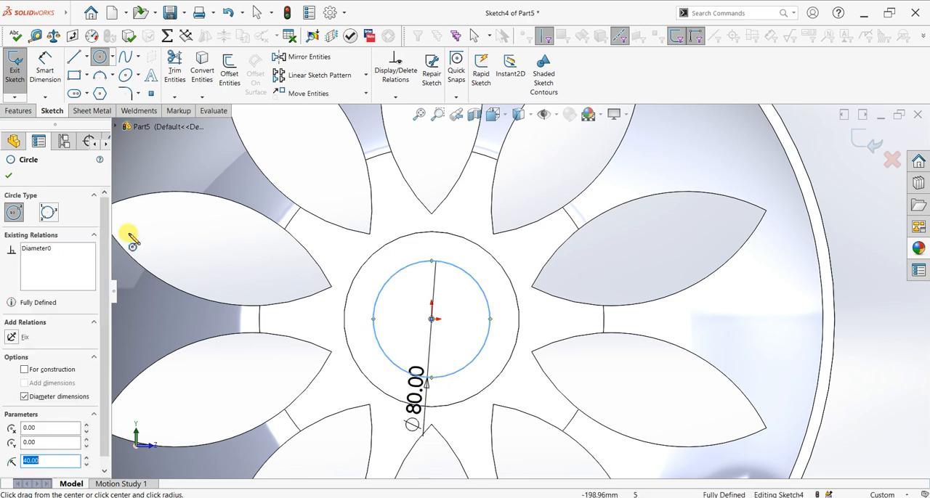
{"action": "left_click", "coordinate": [8, 176]}
Cut-extrude the 80 mm circle with the Through All end condition to bore the hub
{"action": "left_click", "coordinate": [19, 110]}
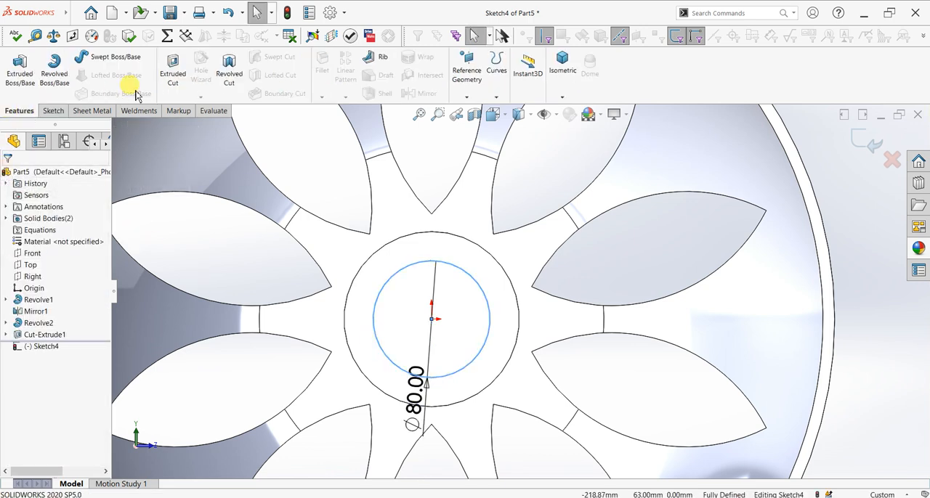
{"action": "left_click", "coordinate": [173, 72]}
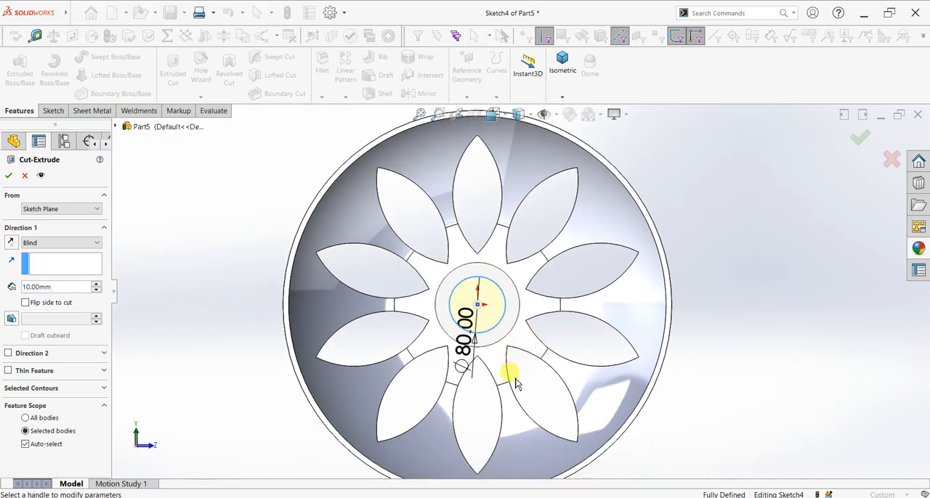
{"action": "middle_click_drag", "start_coordinate": [516, 380], "coordinate": [507, 395]}
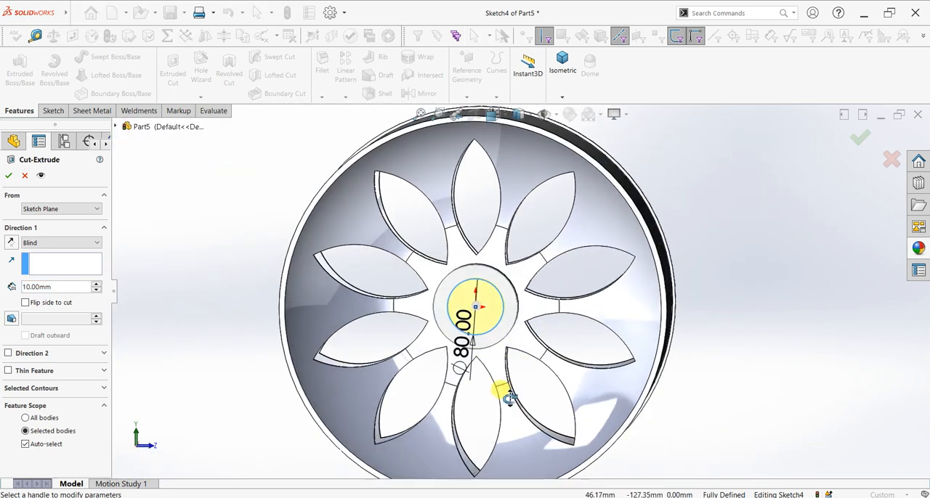
{"action": "left_click", "coordinate": [44, 244]}
{"action": "left_click", "coordinate": [45, 262]}
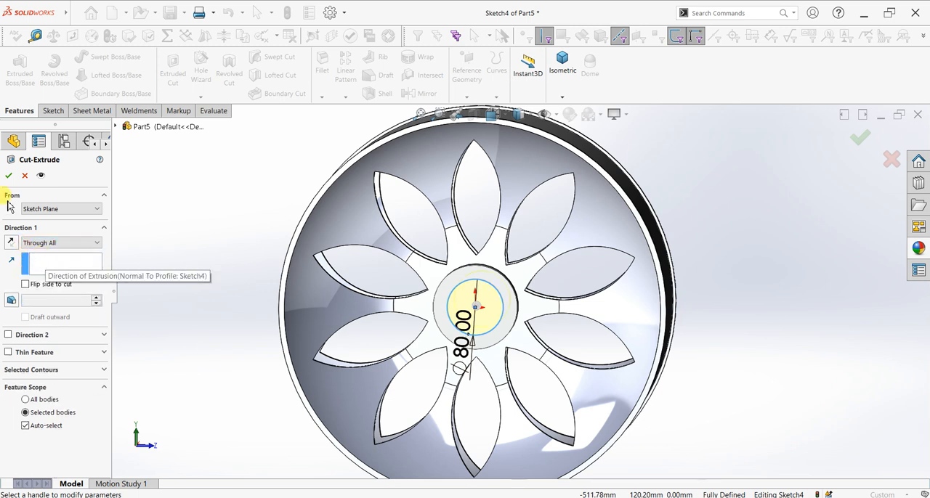
{"action": "key", "text": "Return"}
Open the library of appearances, scenes and decals for the finished wheel model
{"action": "middle_click_drag", "start_coordinate": [754, 256], "coordinate": [760, 284]}
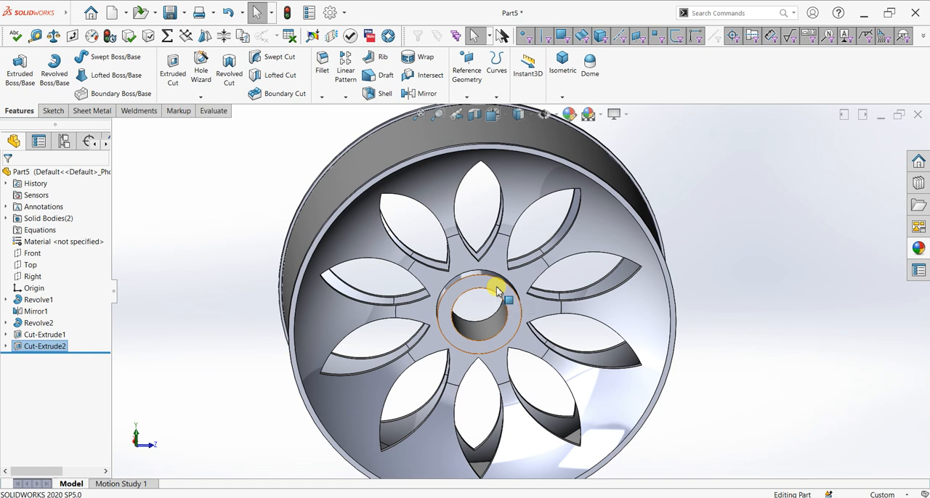
{"action": "scroll", "coordinate": [508, 293], "scroll_direction": "up", "scroll_amount": 3}
{"action": "mouse_move", "coordinate": [676, 335]}
{"action": "middle_mouse_down"}
{"action": "mouse_move", "coordinate": [629, 327]}
{"action": "mouse_move", "coordinate": [640, 330]}
{"action": "mouse_move", "coordinate": [630, 345]}
{"action": "mouse_move", "coordinate": [637, 329]}
{"action": "mouse_move", "coordinate": [826, 329]}
{"action": "mouse_move", "coordinate": [812, 329]}
{"action": "middle_mouse_up"}
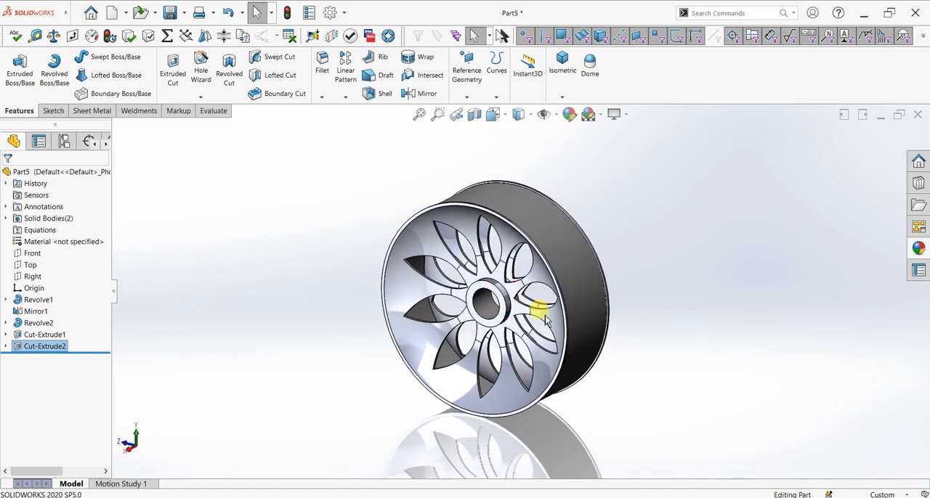
{"action": "scroll", "coordinate": [526, 310], "scroll_direction": "down", "scroll_amount": 2}
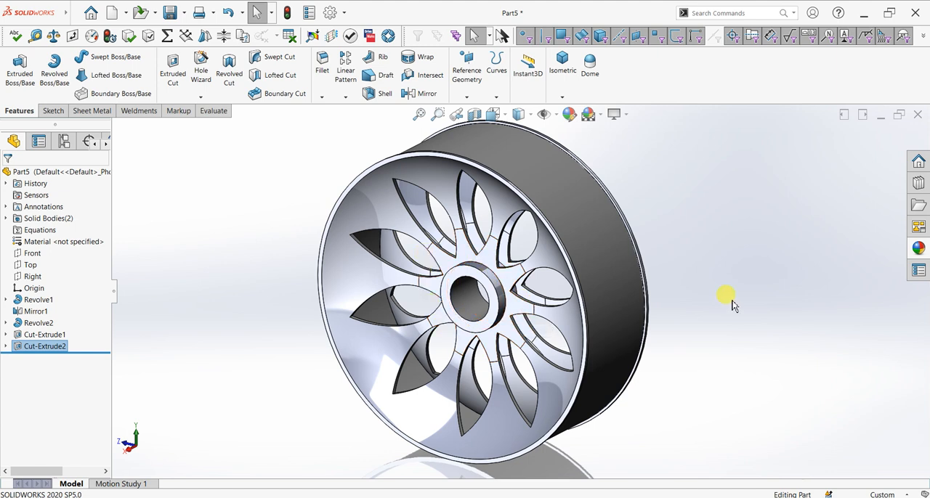
{"action": "left_click", "coordinate": [919, 249]}
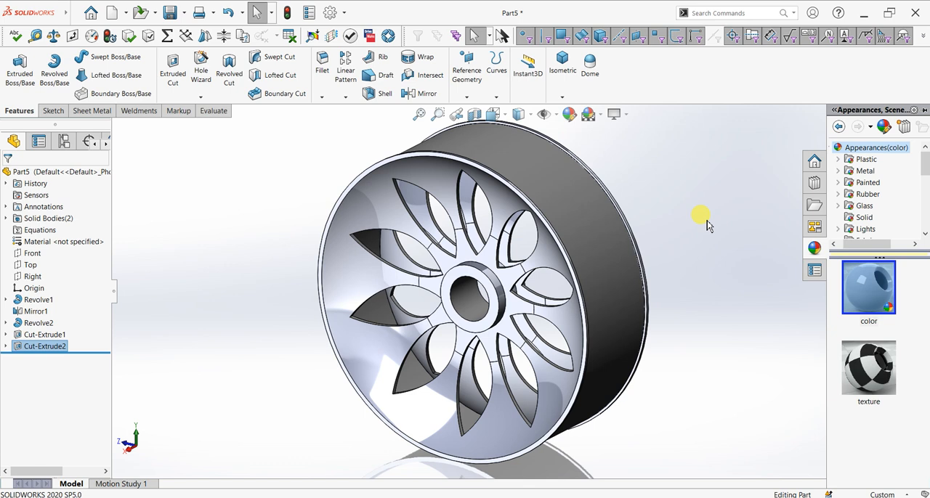